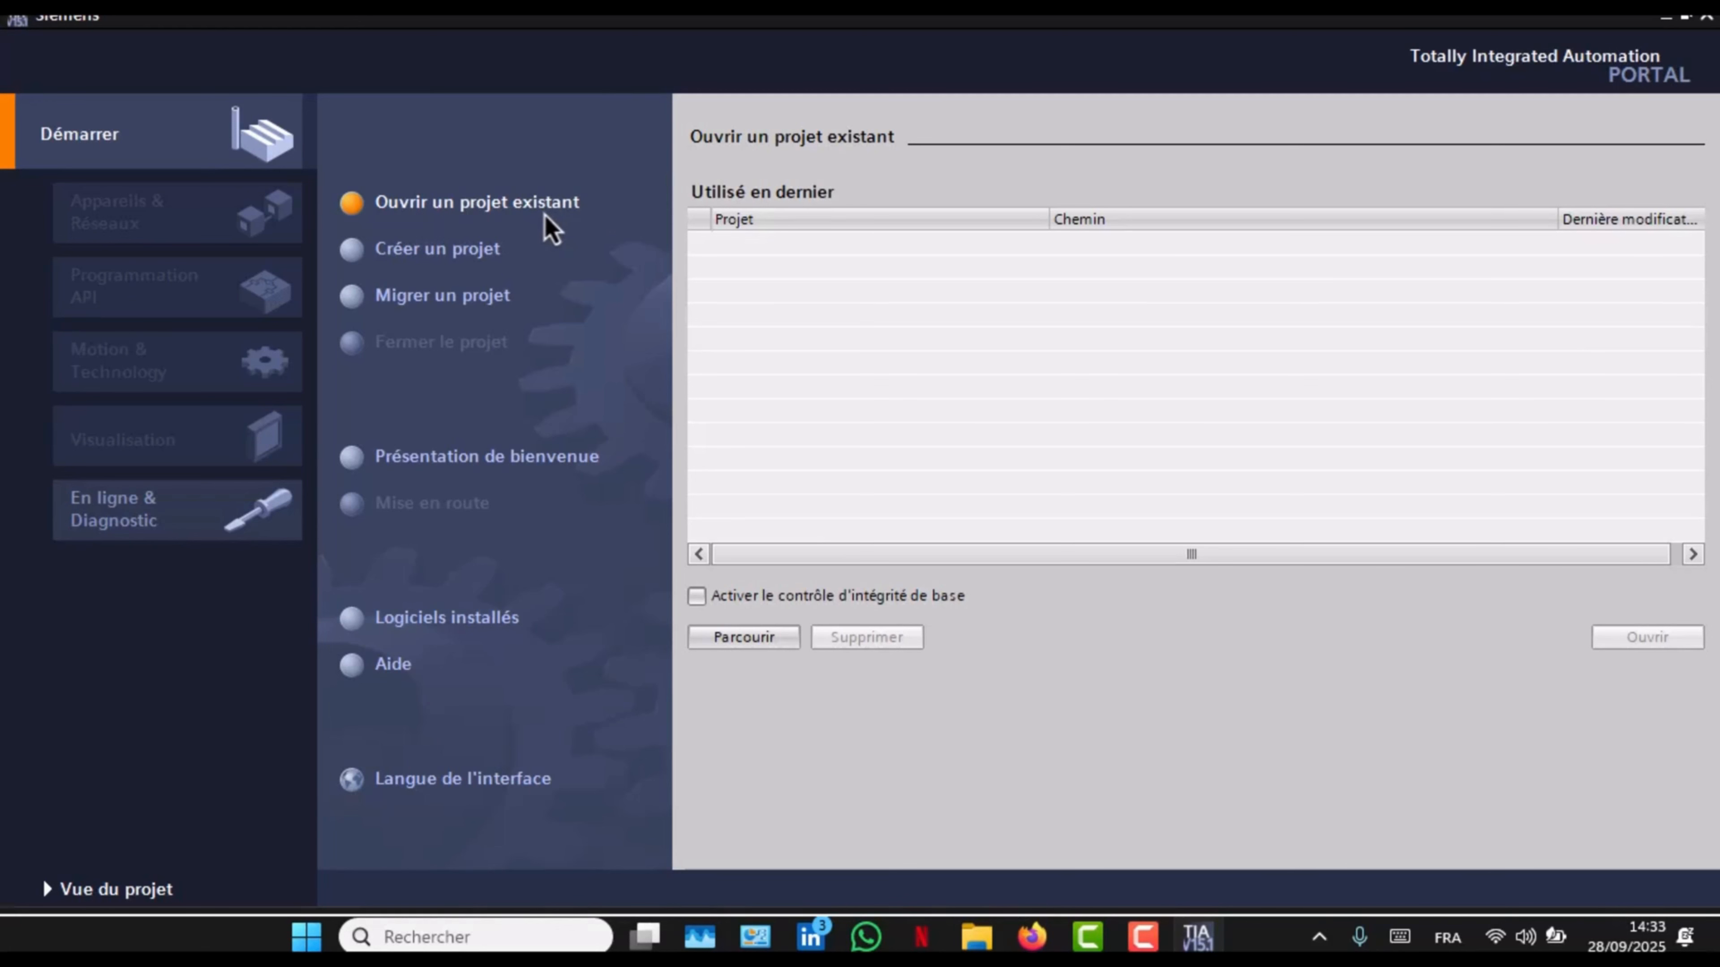
# Step: Create a new project named systeme_pompage_usineX
pyautogui.click(455, 249)
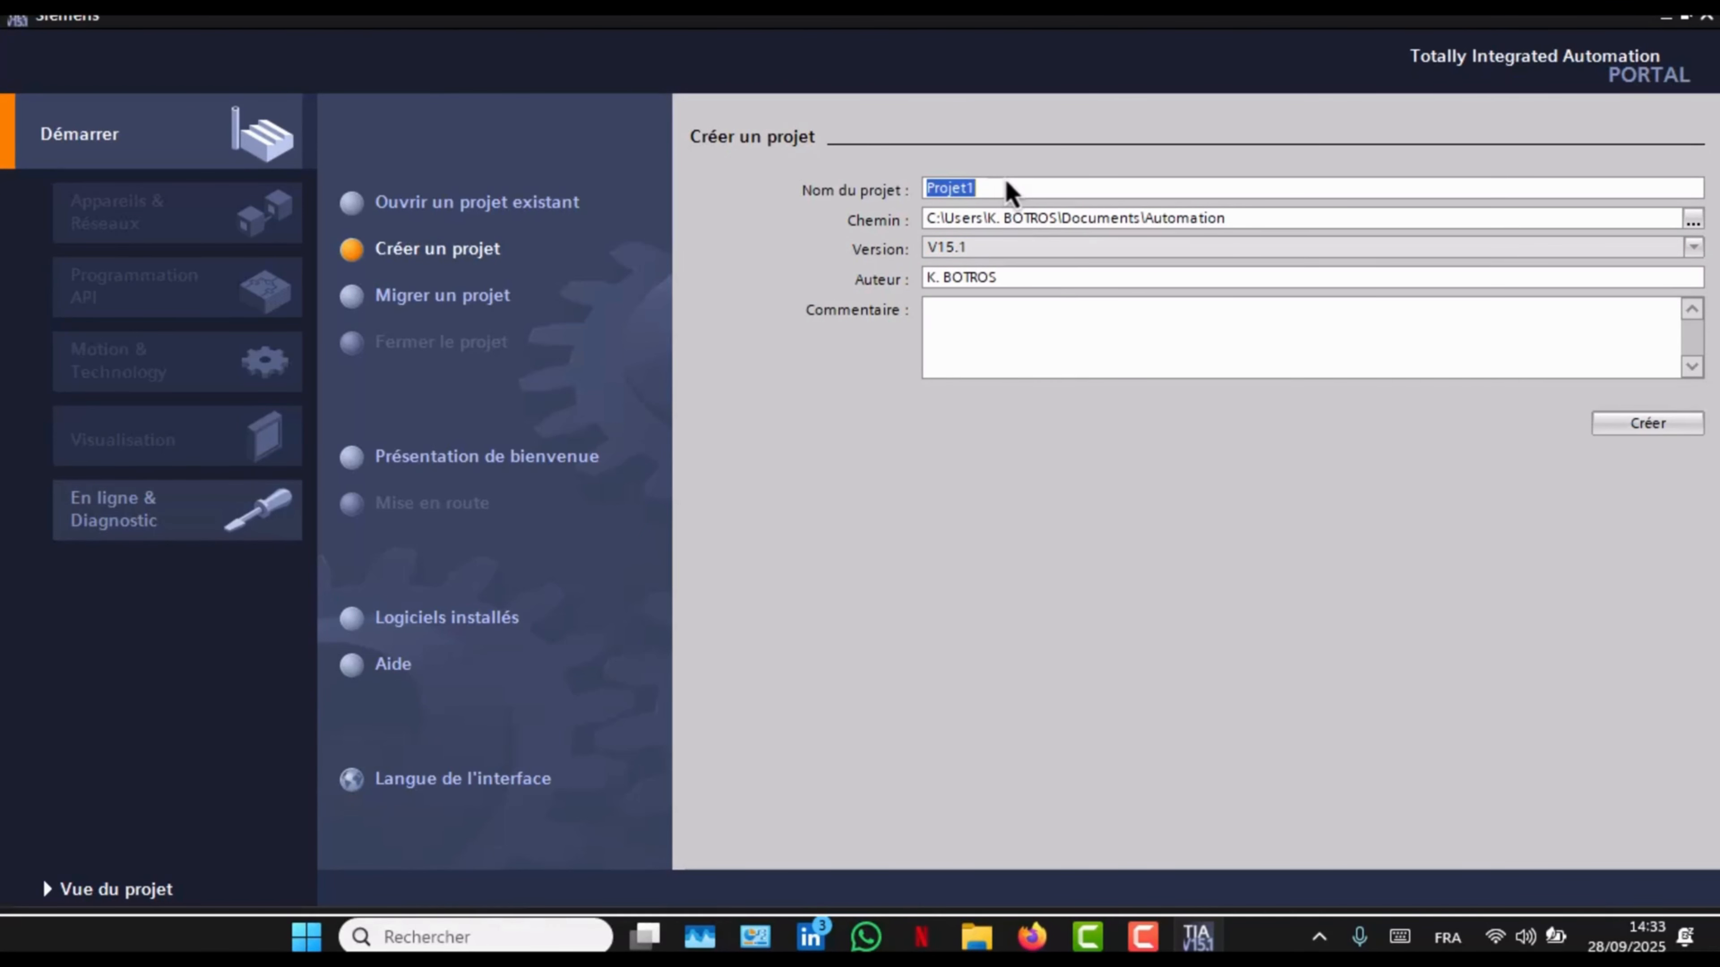
pyautogui.press('BackSpace')
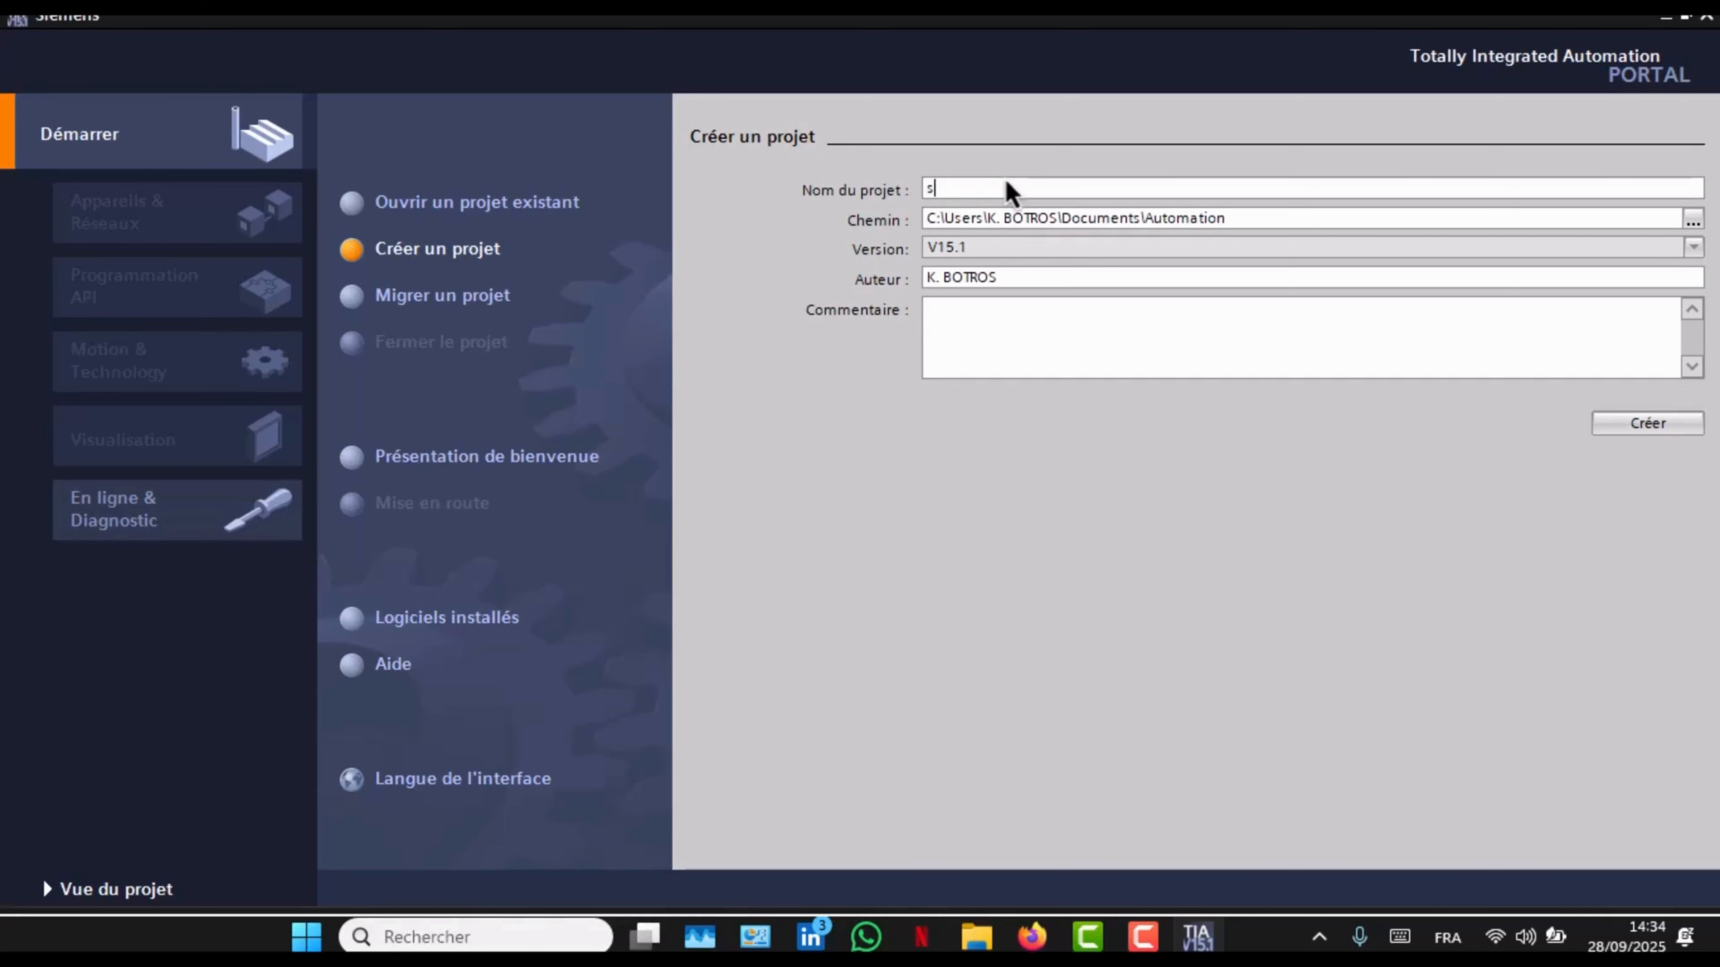
pyautogui.write('sy')
pyautogui.press('BackSpace')
pyautogui.write('ysyeme_pompa')
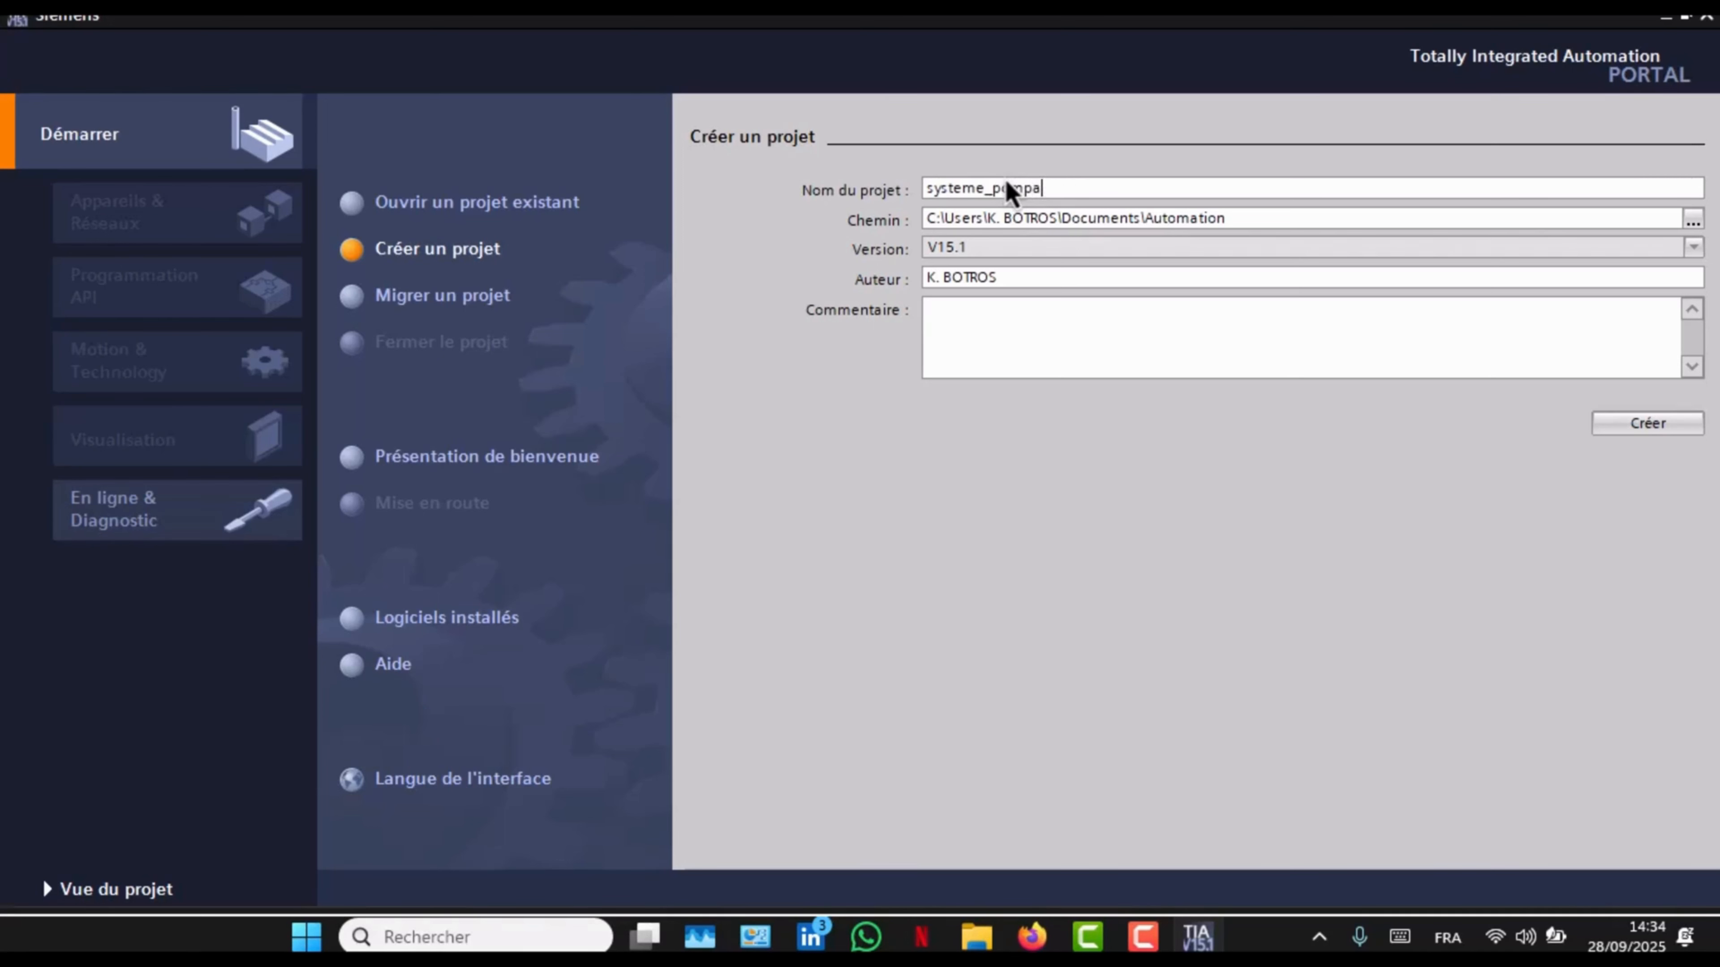
pyautogui.write('ge_usineX')
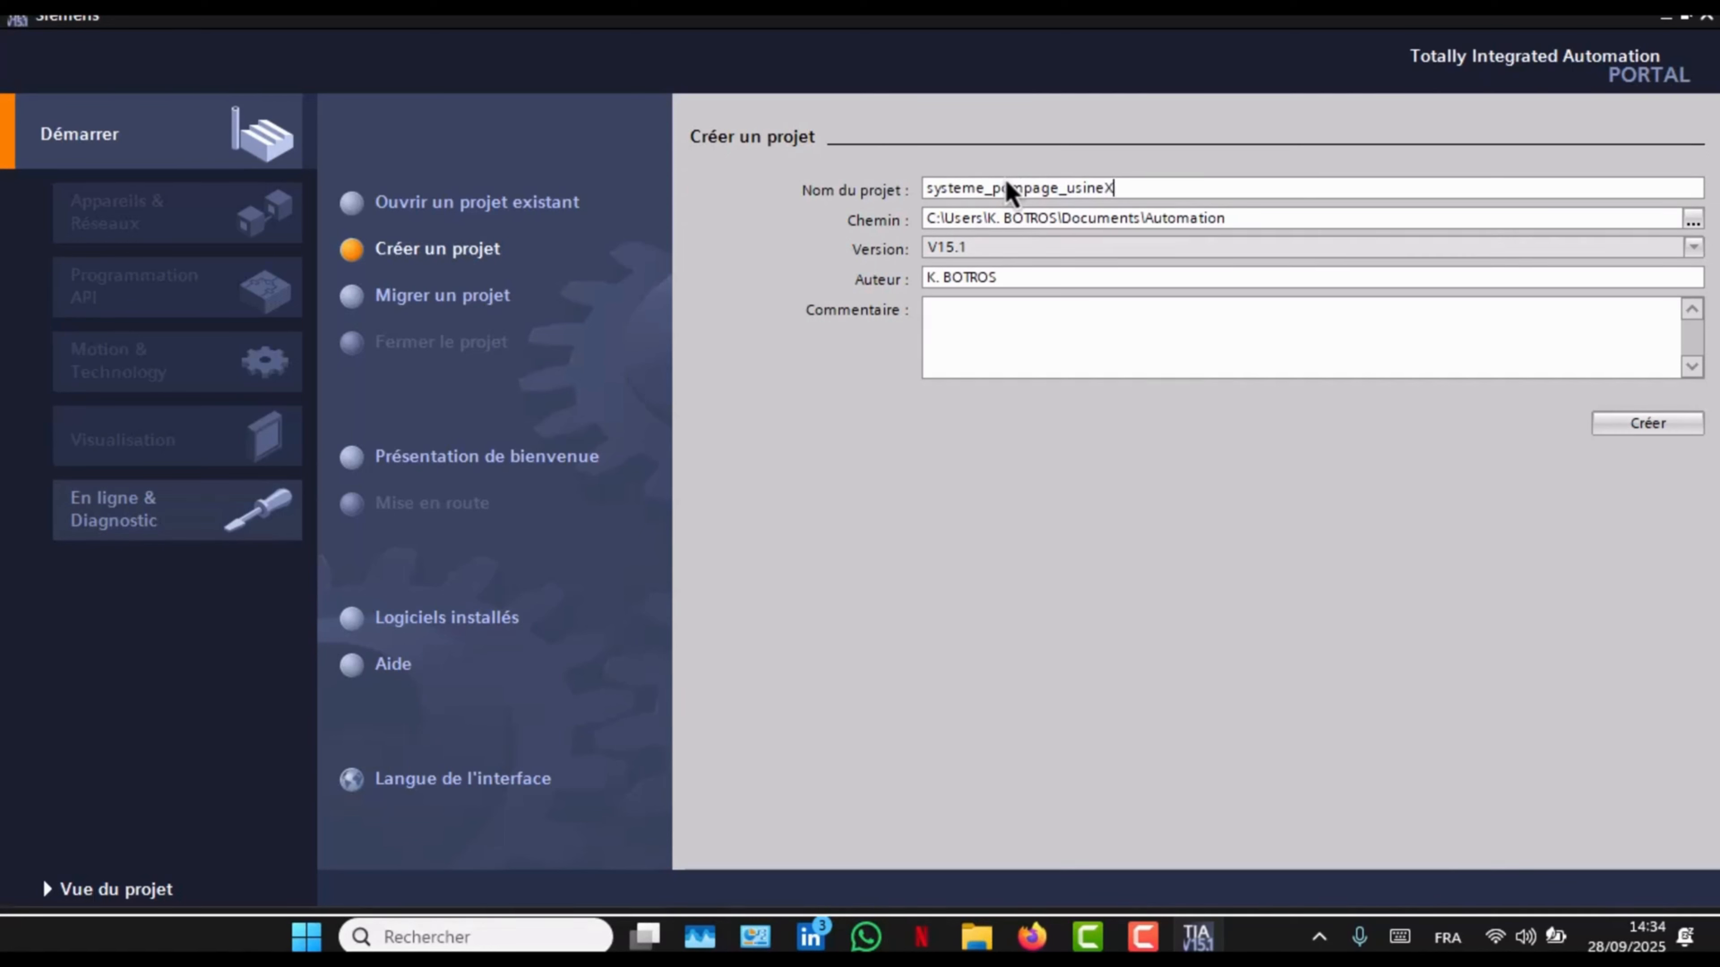
pyautogui.click(1645, 434)
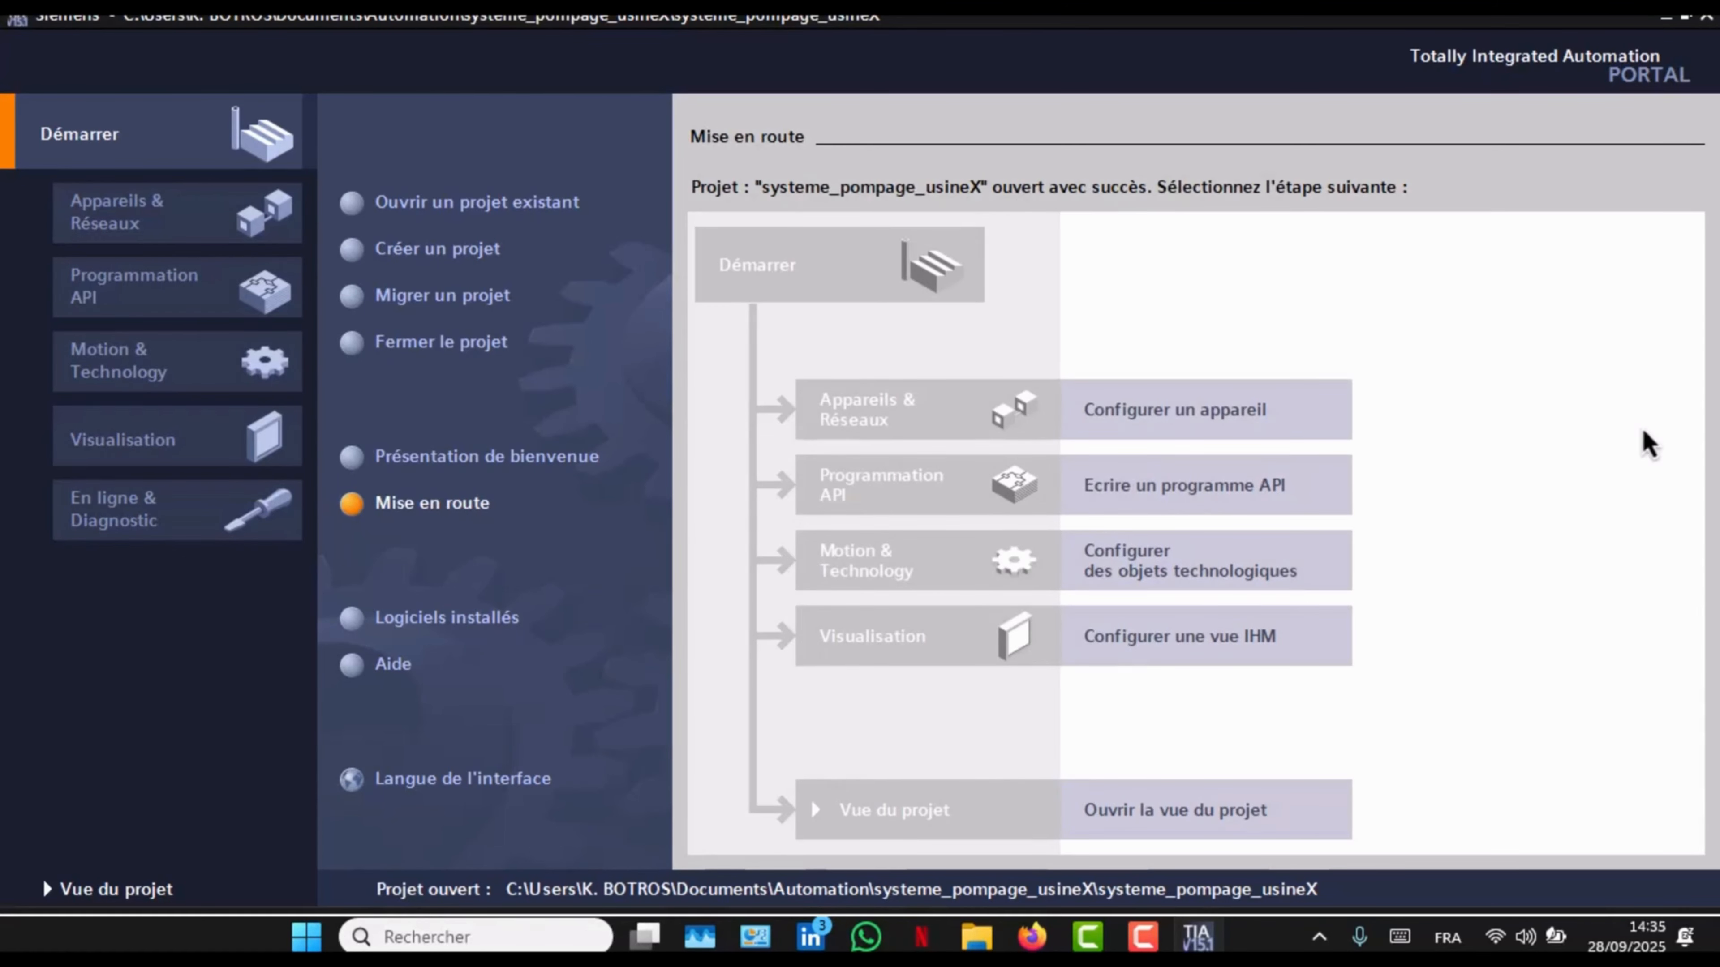
# Step: Add a SIMATIC S7-300 controller, CPU 313C with article number 6ES7 313-5BF03-0AB0, to the project
pyautogui.click(1175, 413)
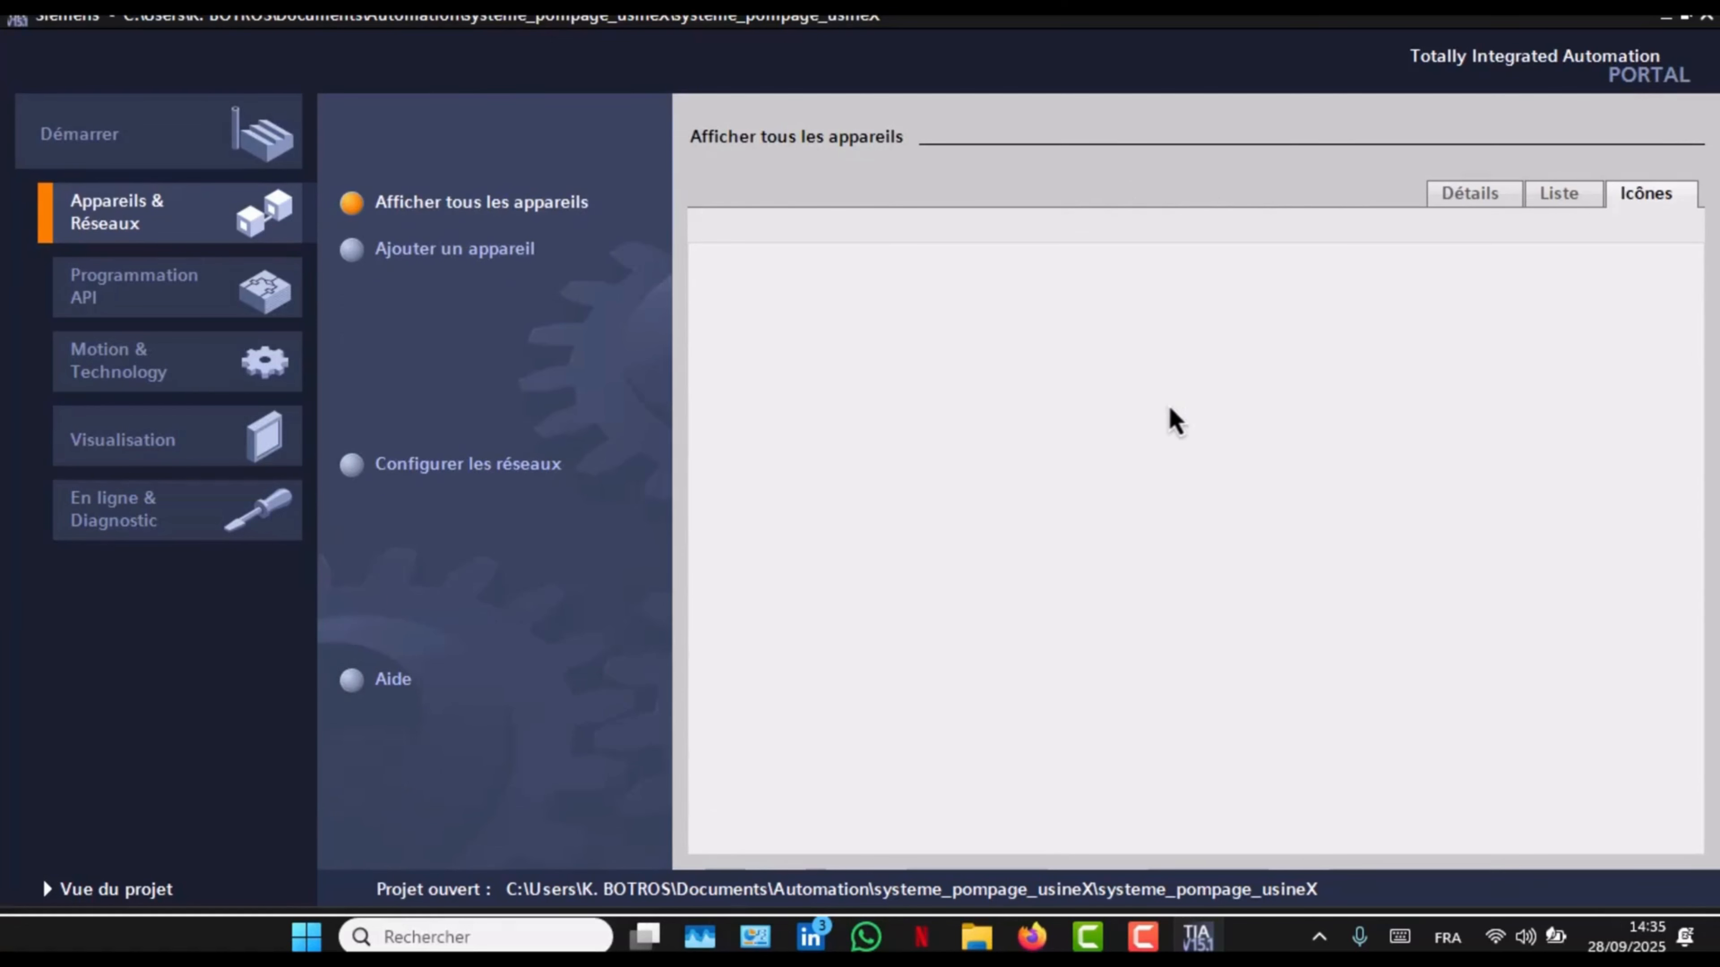
pyautogui.click(442, 263)
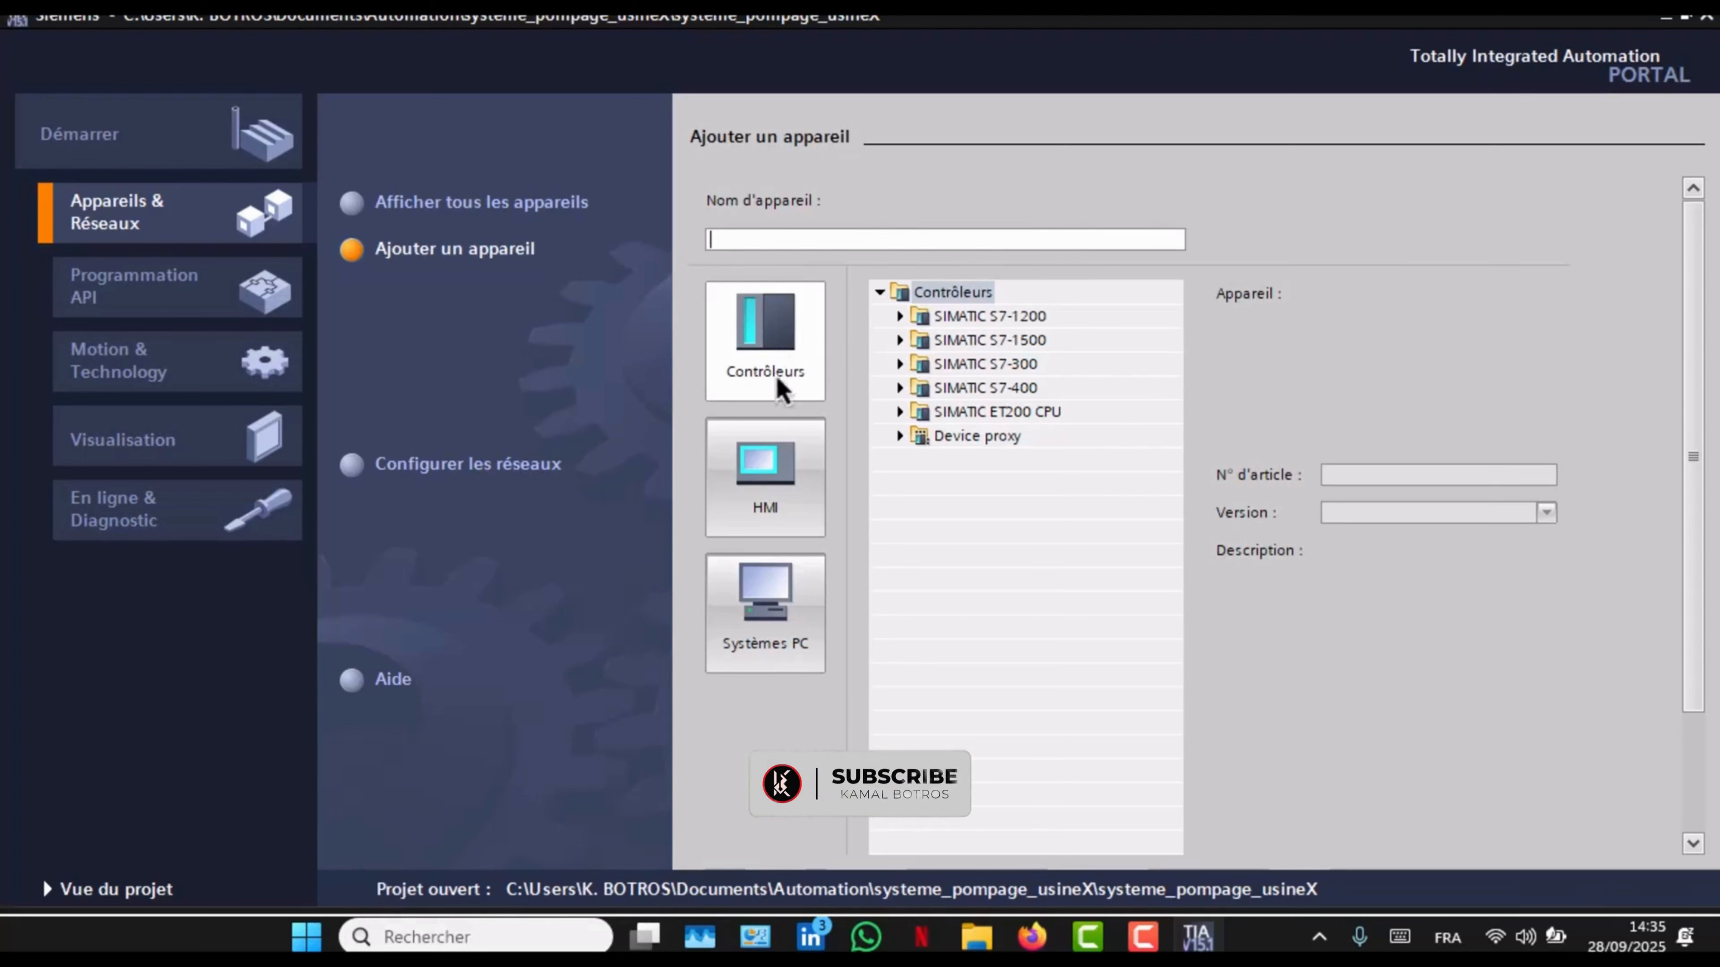
pyautogui.click(791, 518)
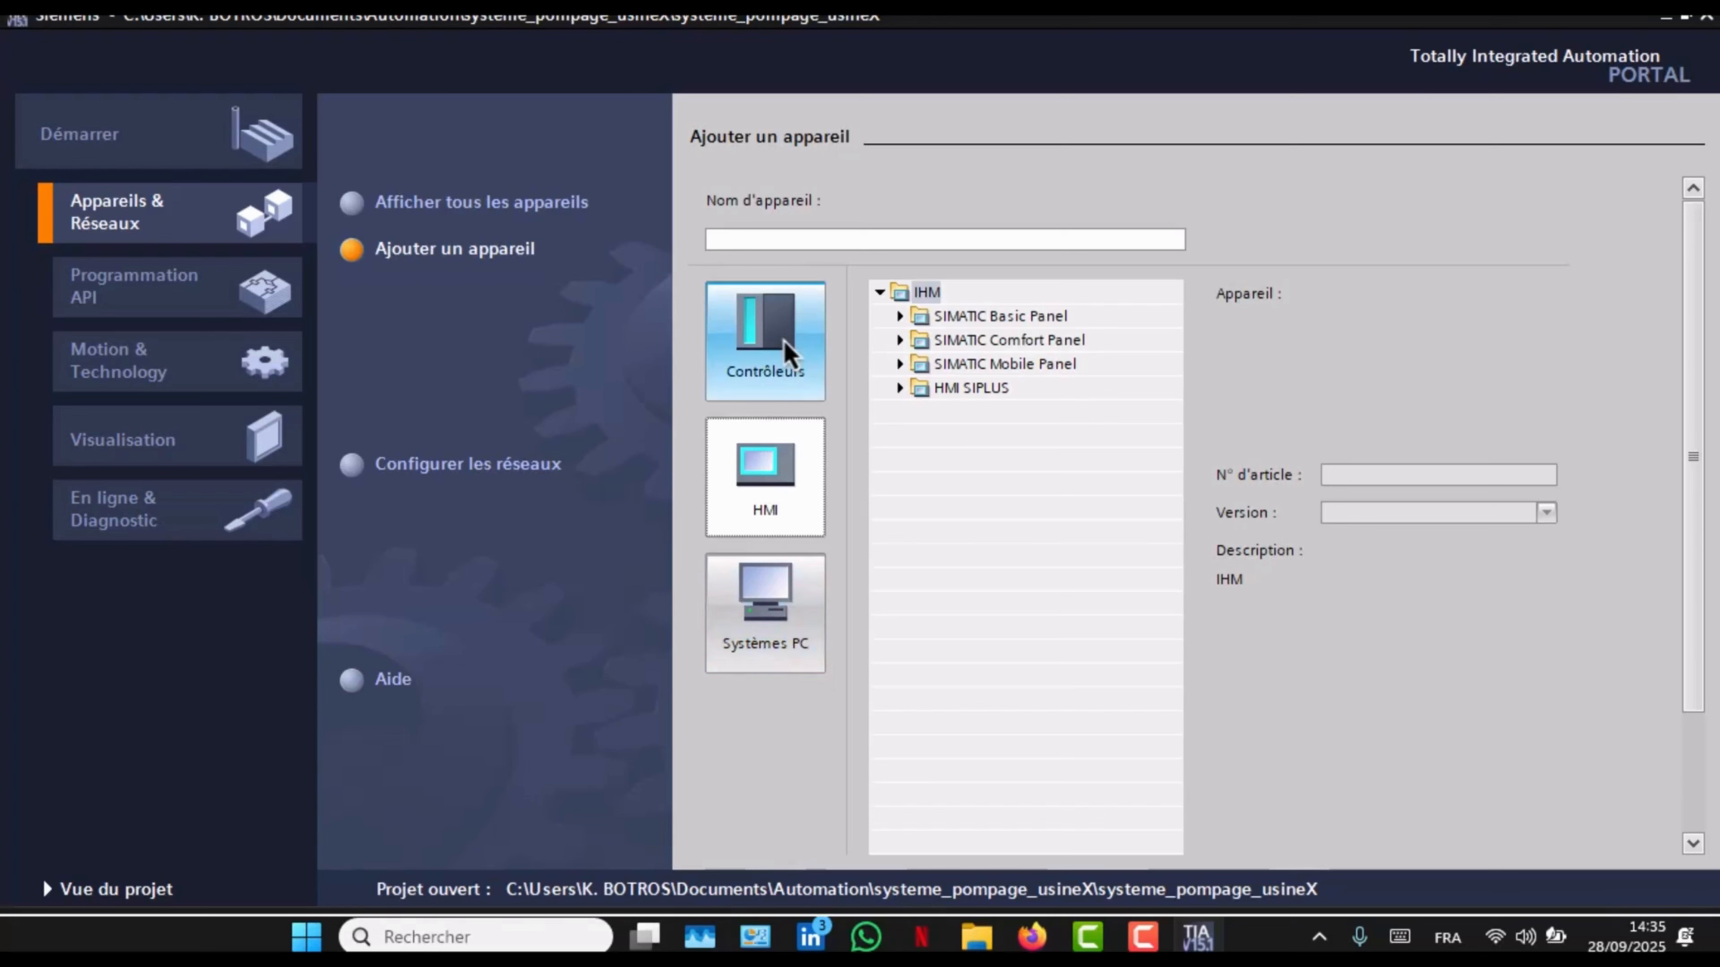
pyautogui.click(791, 354)
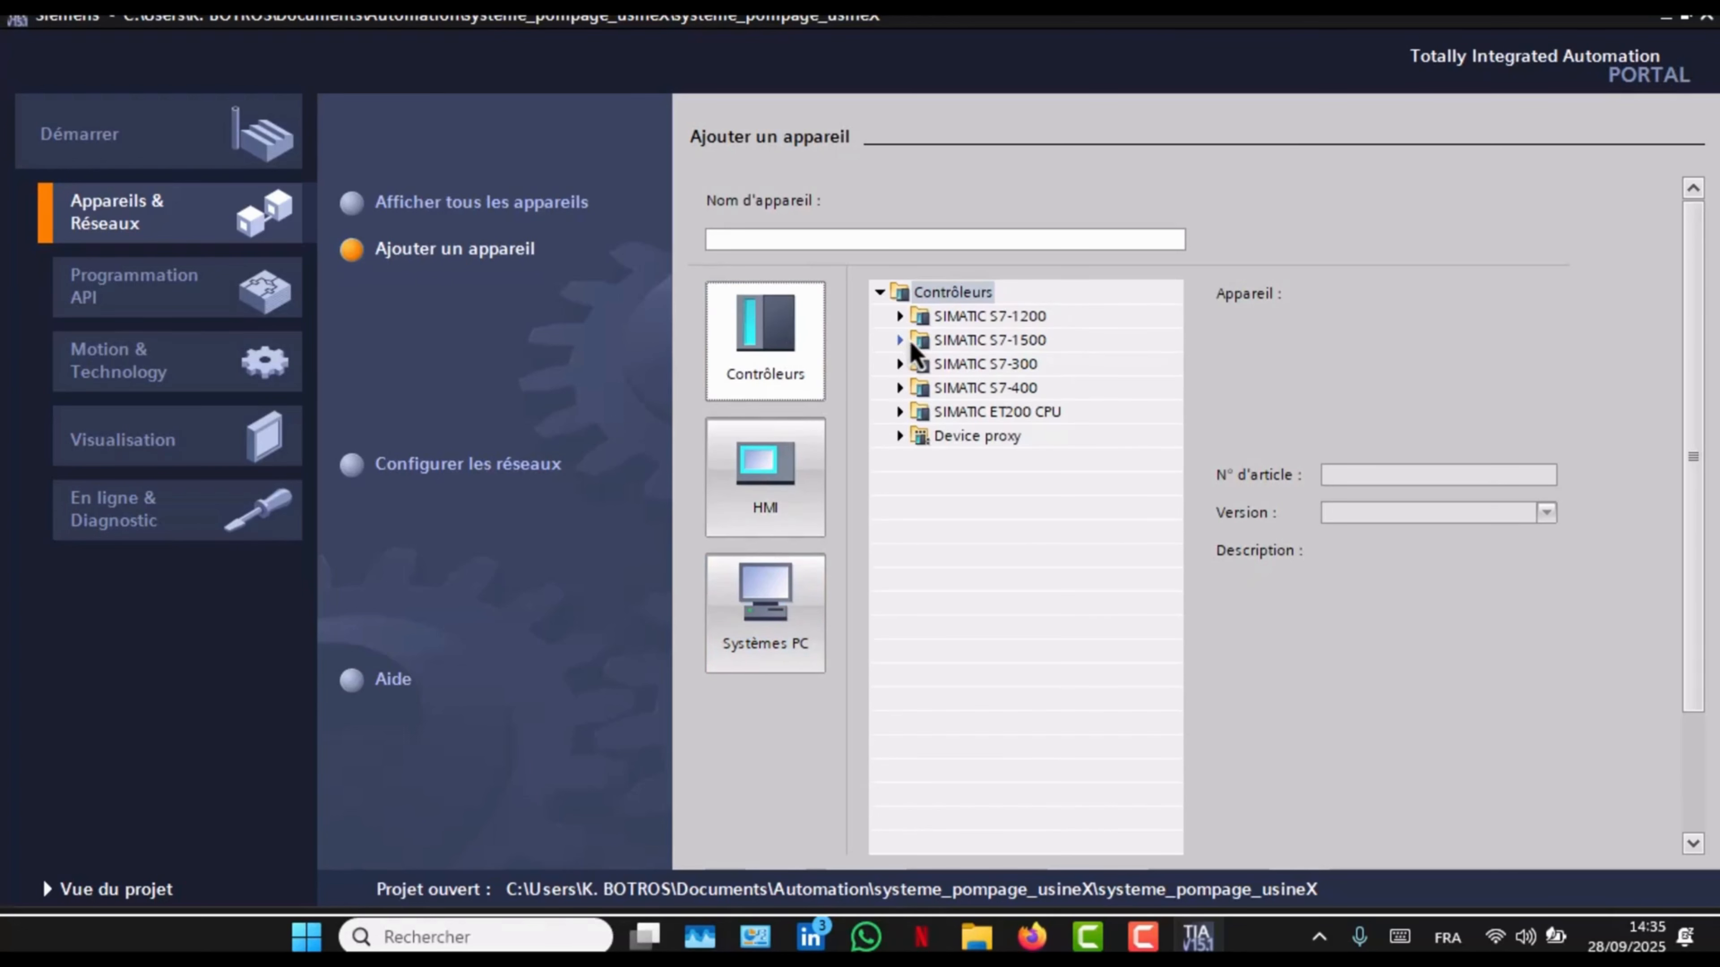
pyautogui.click(900, 364)
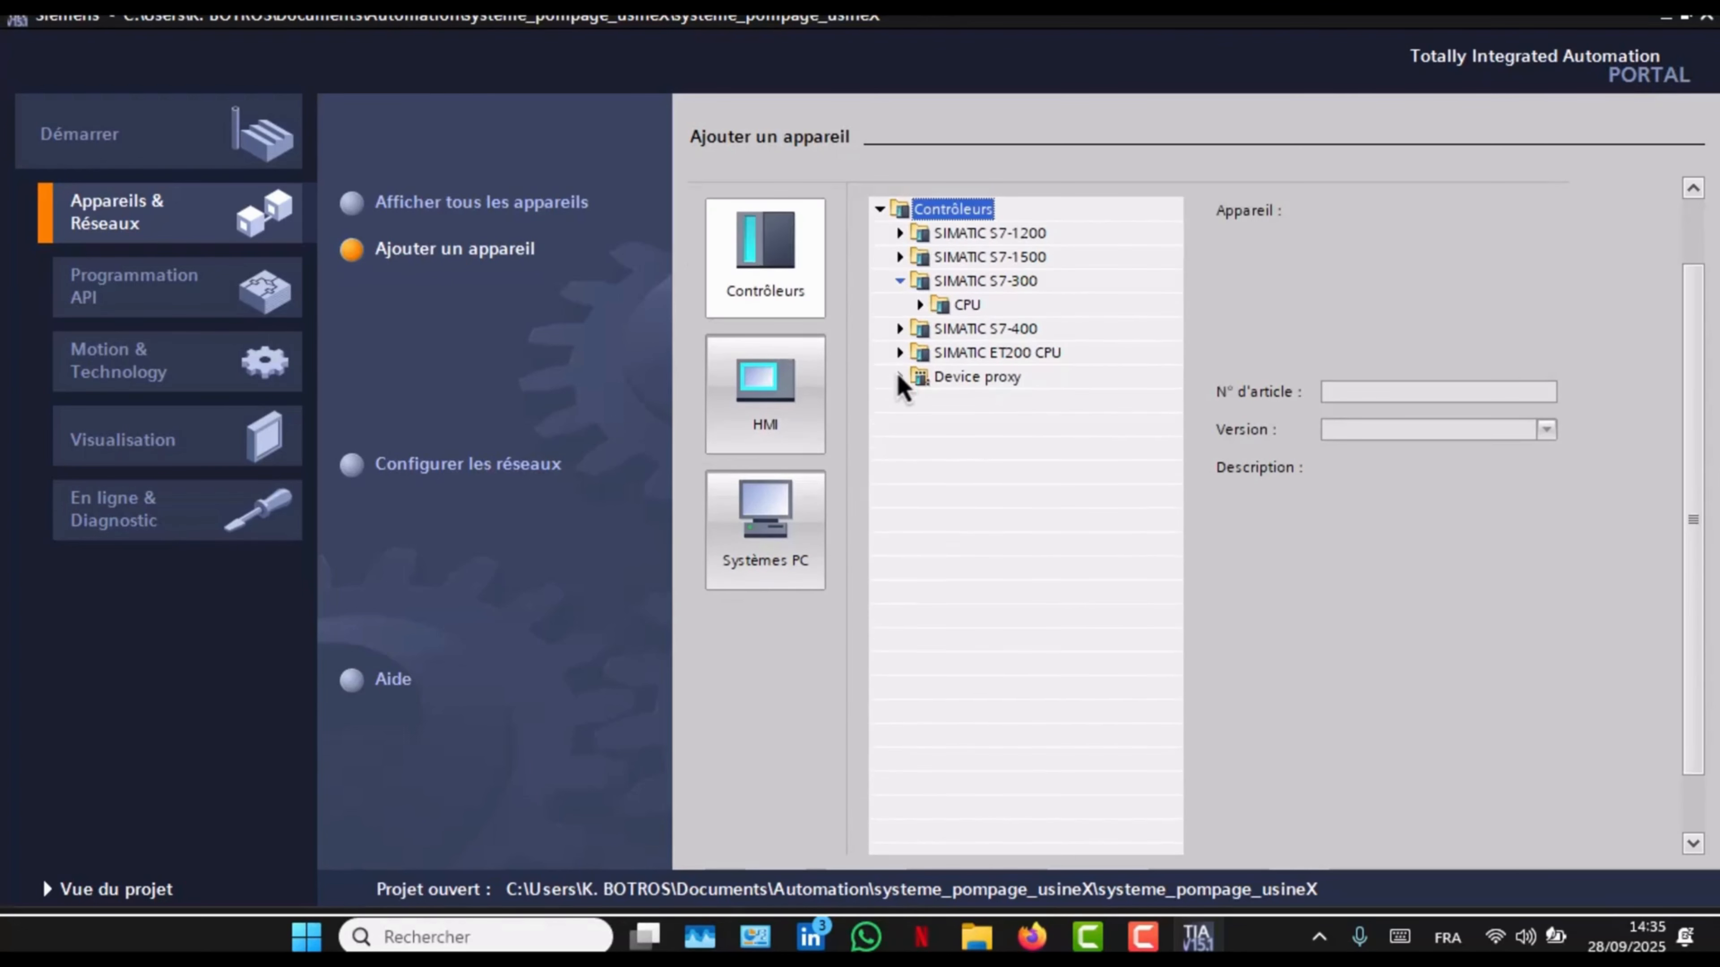
pyautogui.click(921, 306)
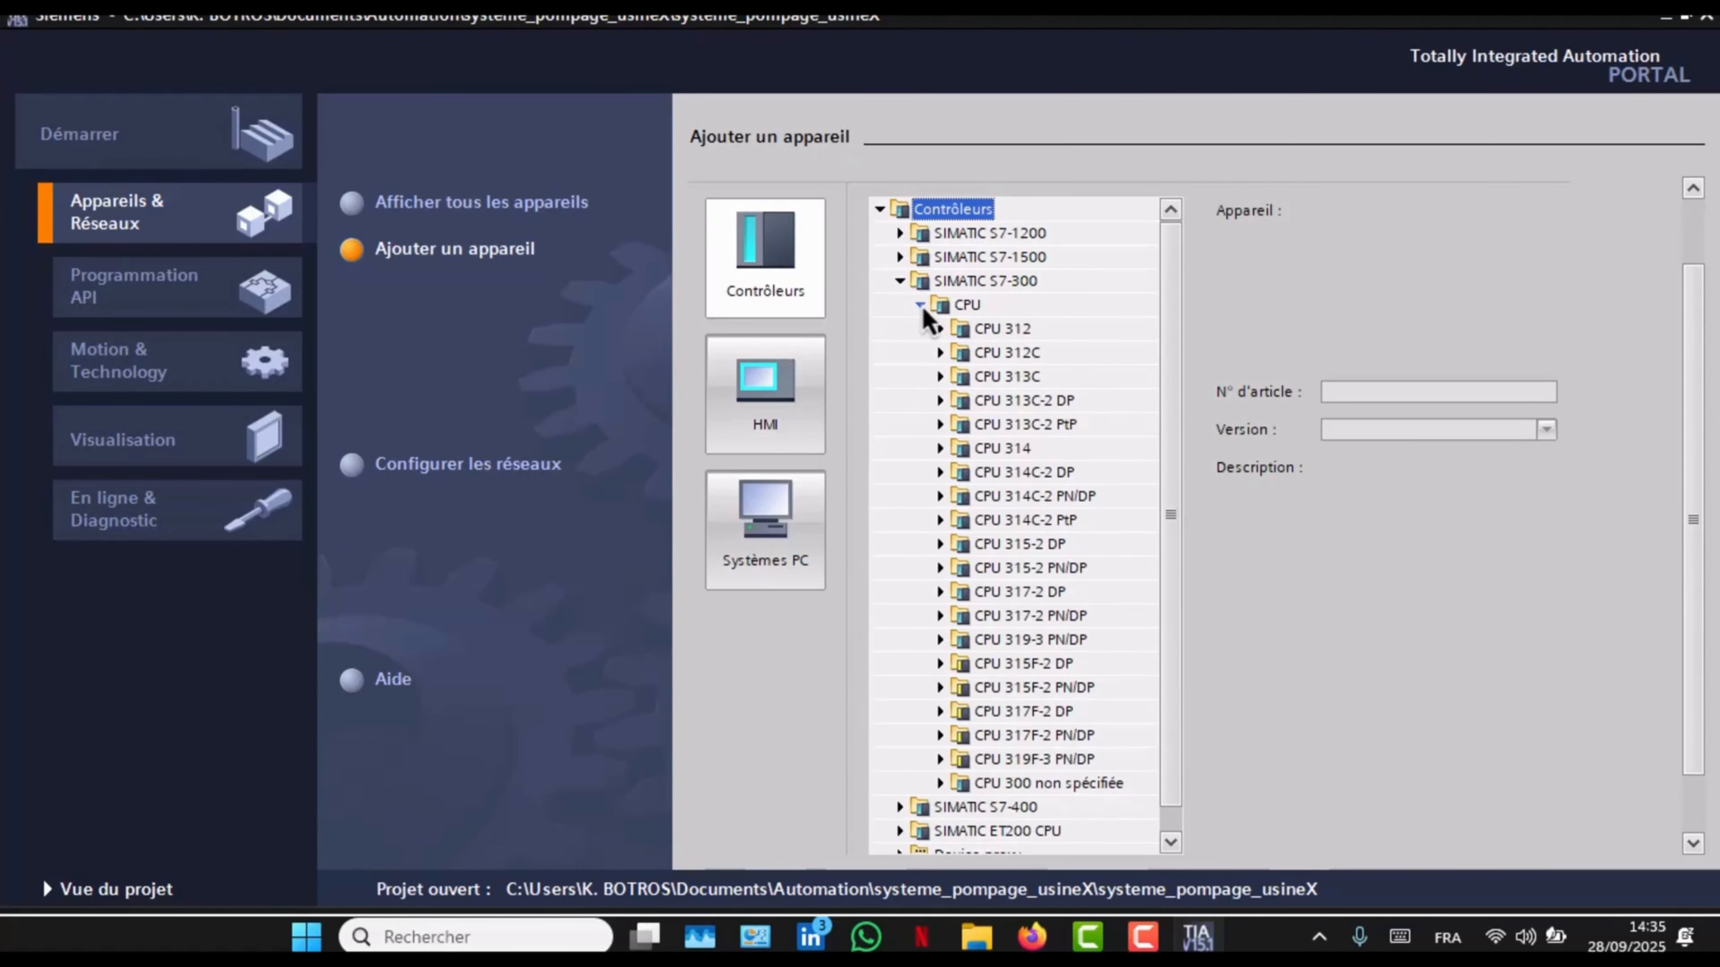
pyautogui.click(943, 380)
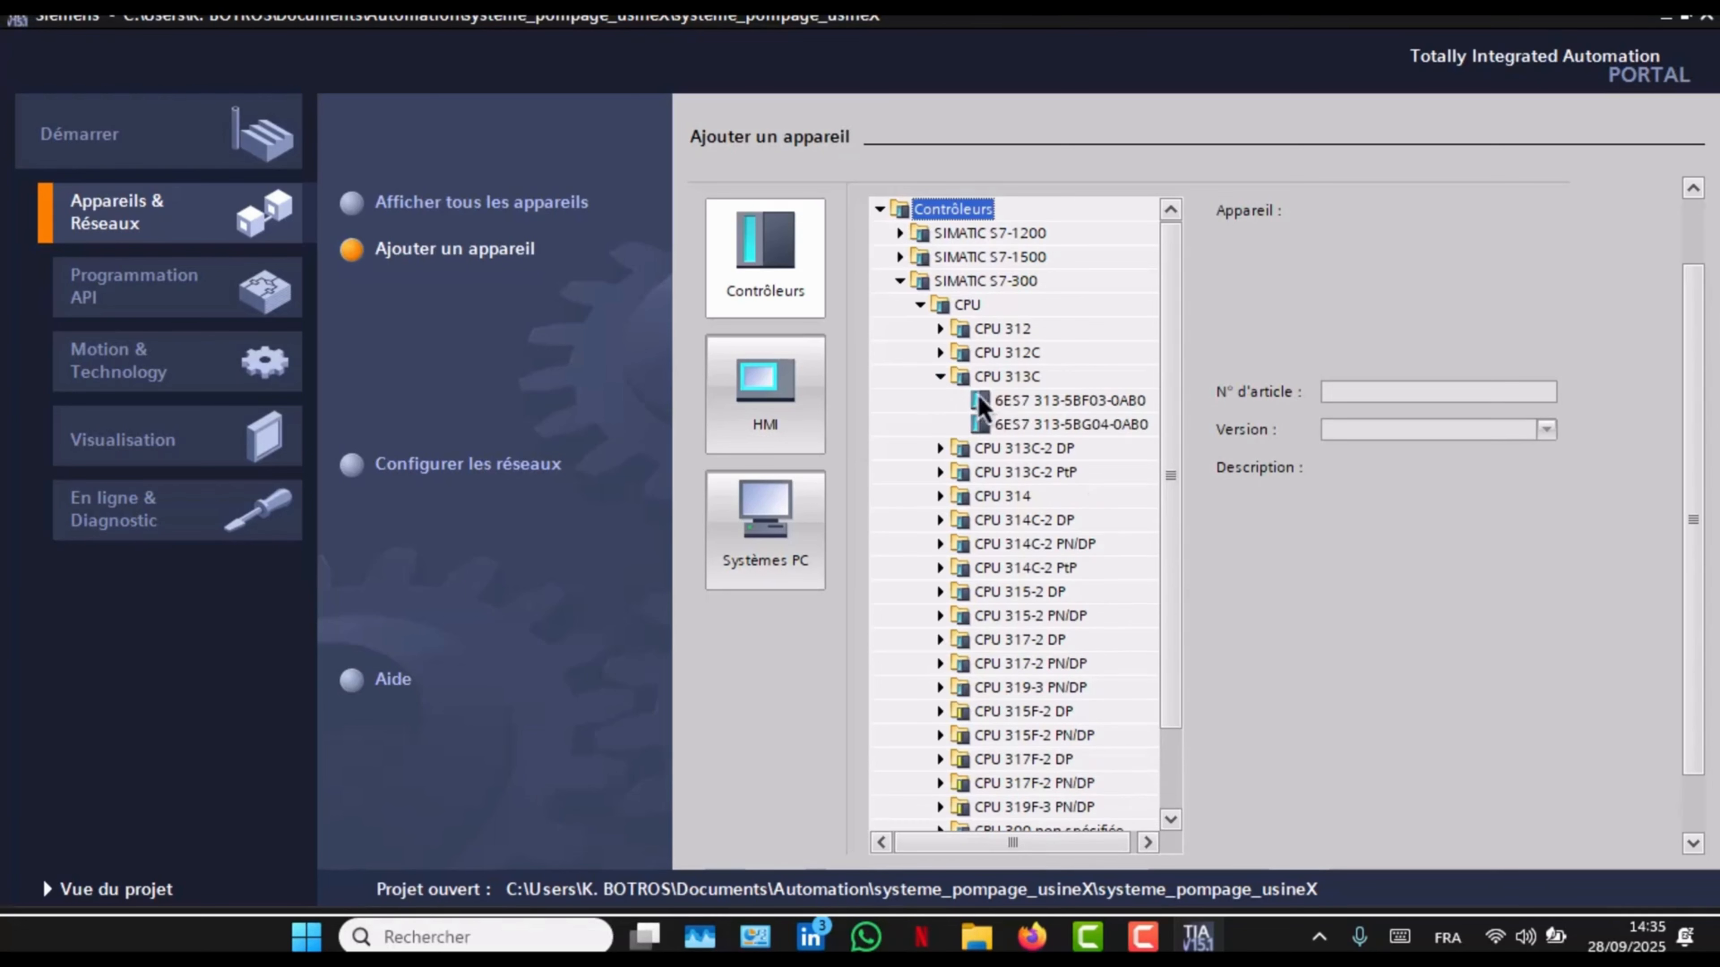
pyautogui.click(1024, 404)
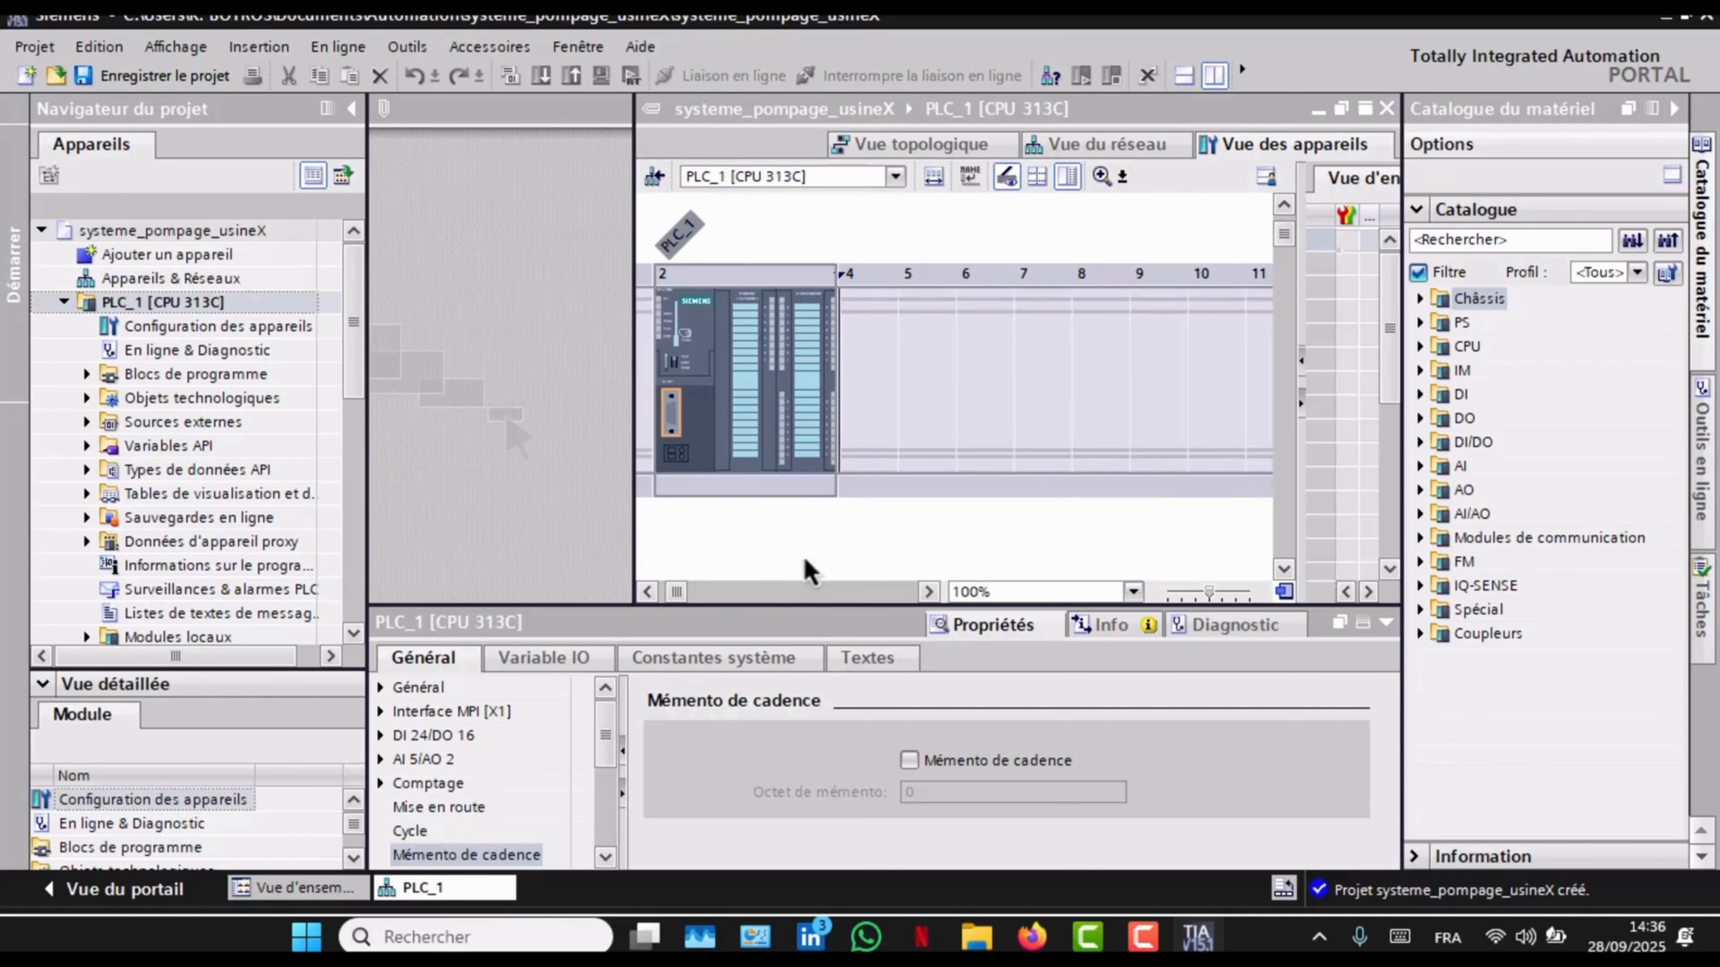
# Step: Enlarge the device view of PLC_1 and show the hardware catalogue beside it
pyautogui.click(170, 305)
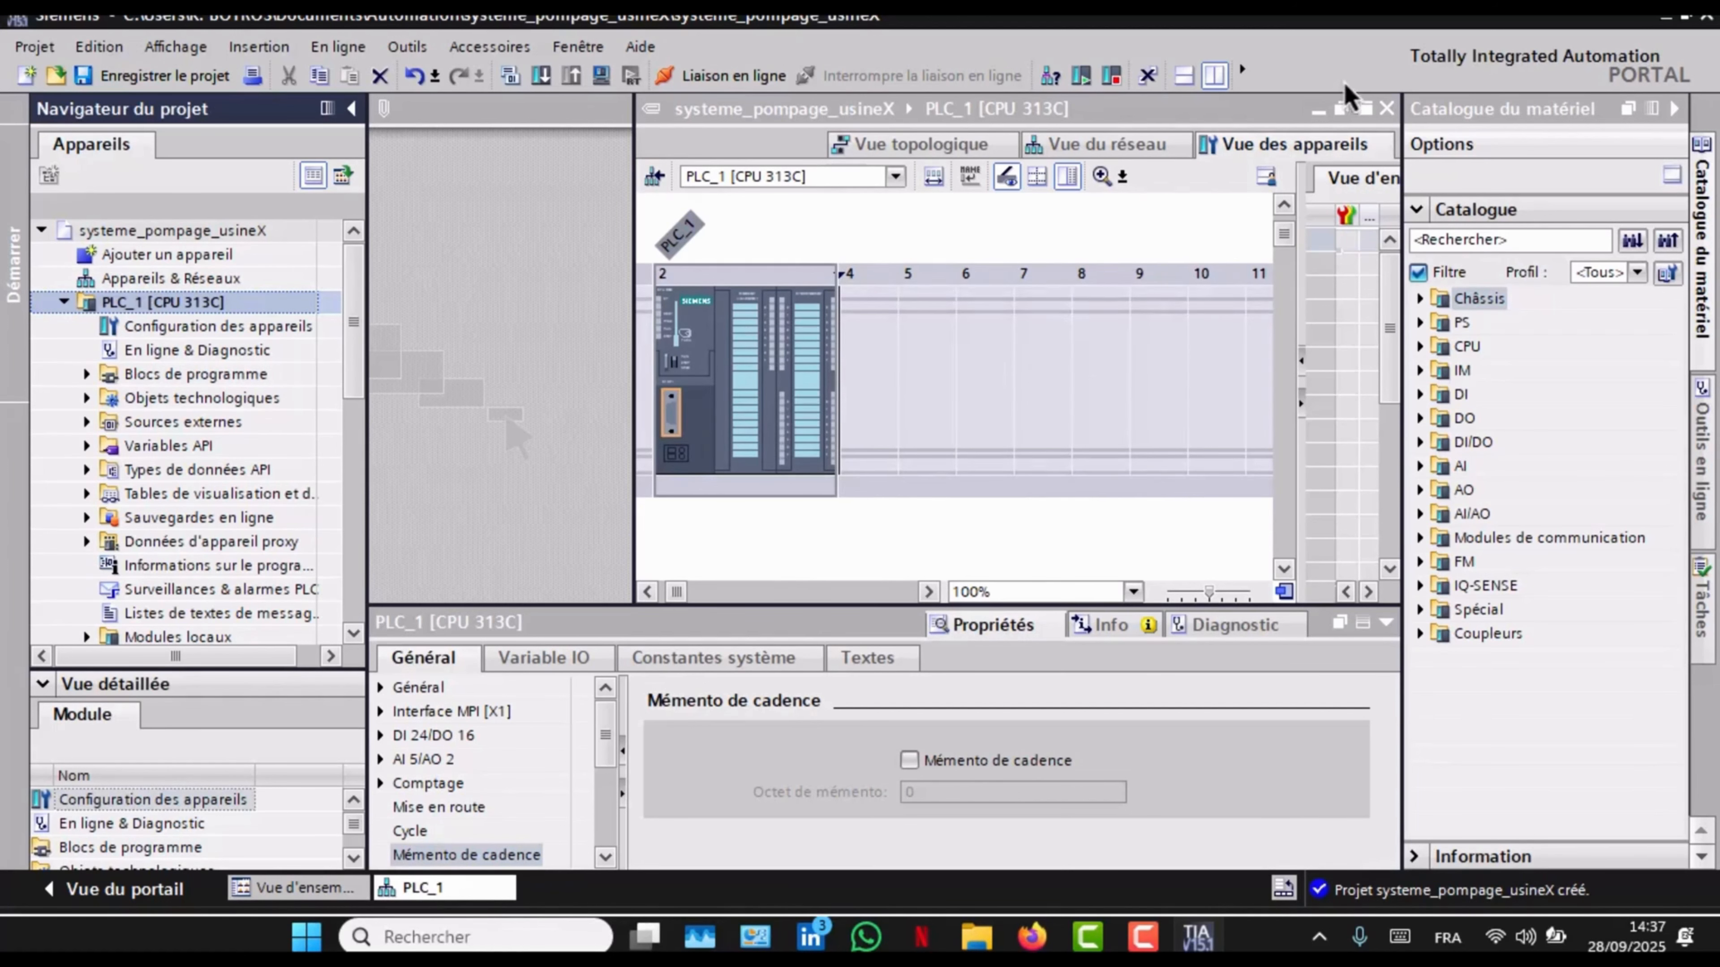
pyautogui.click(1364, 108)
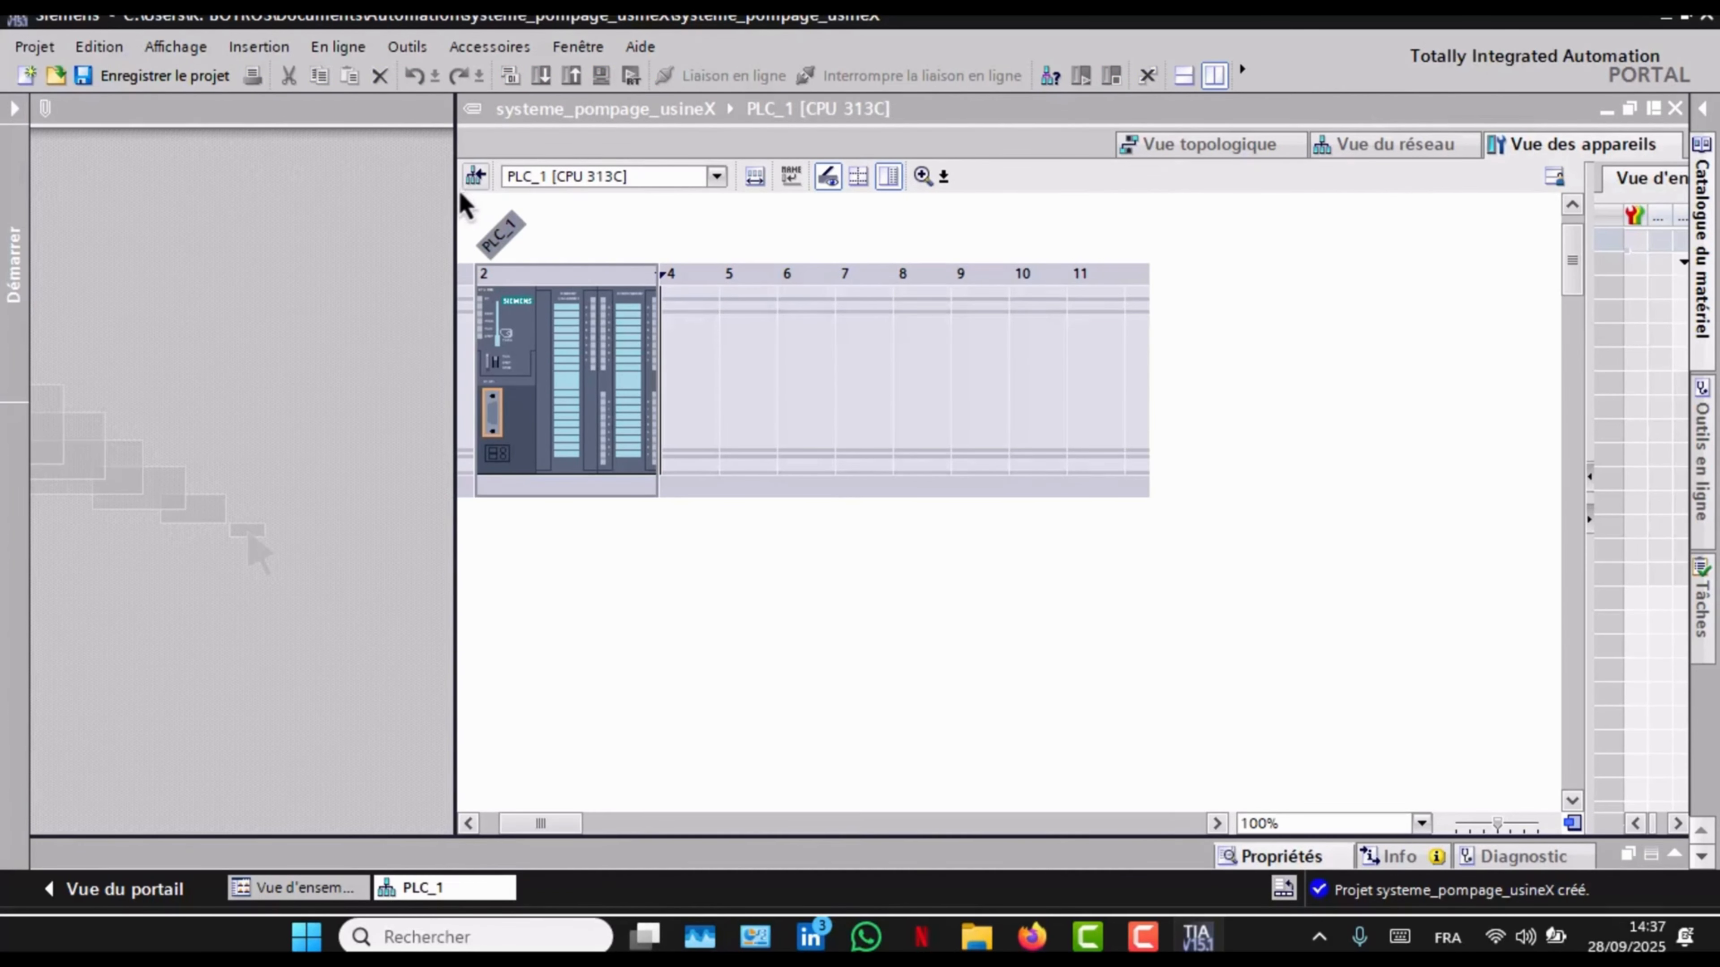
pyautogui.moveTo(457, 203); pyautogui.dragTo(254, 216)
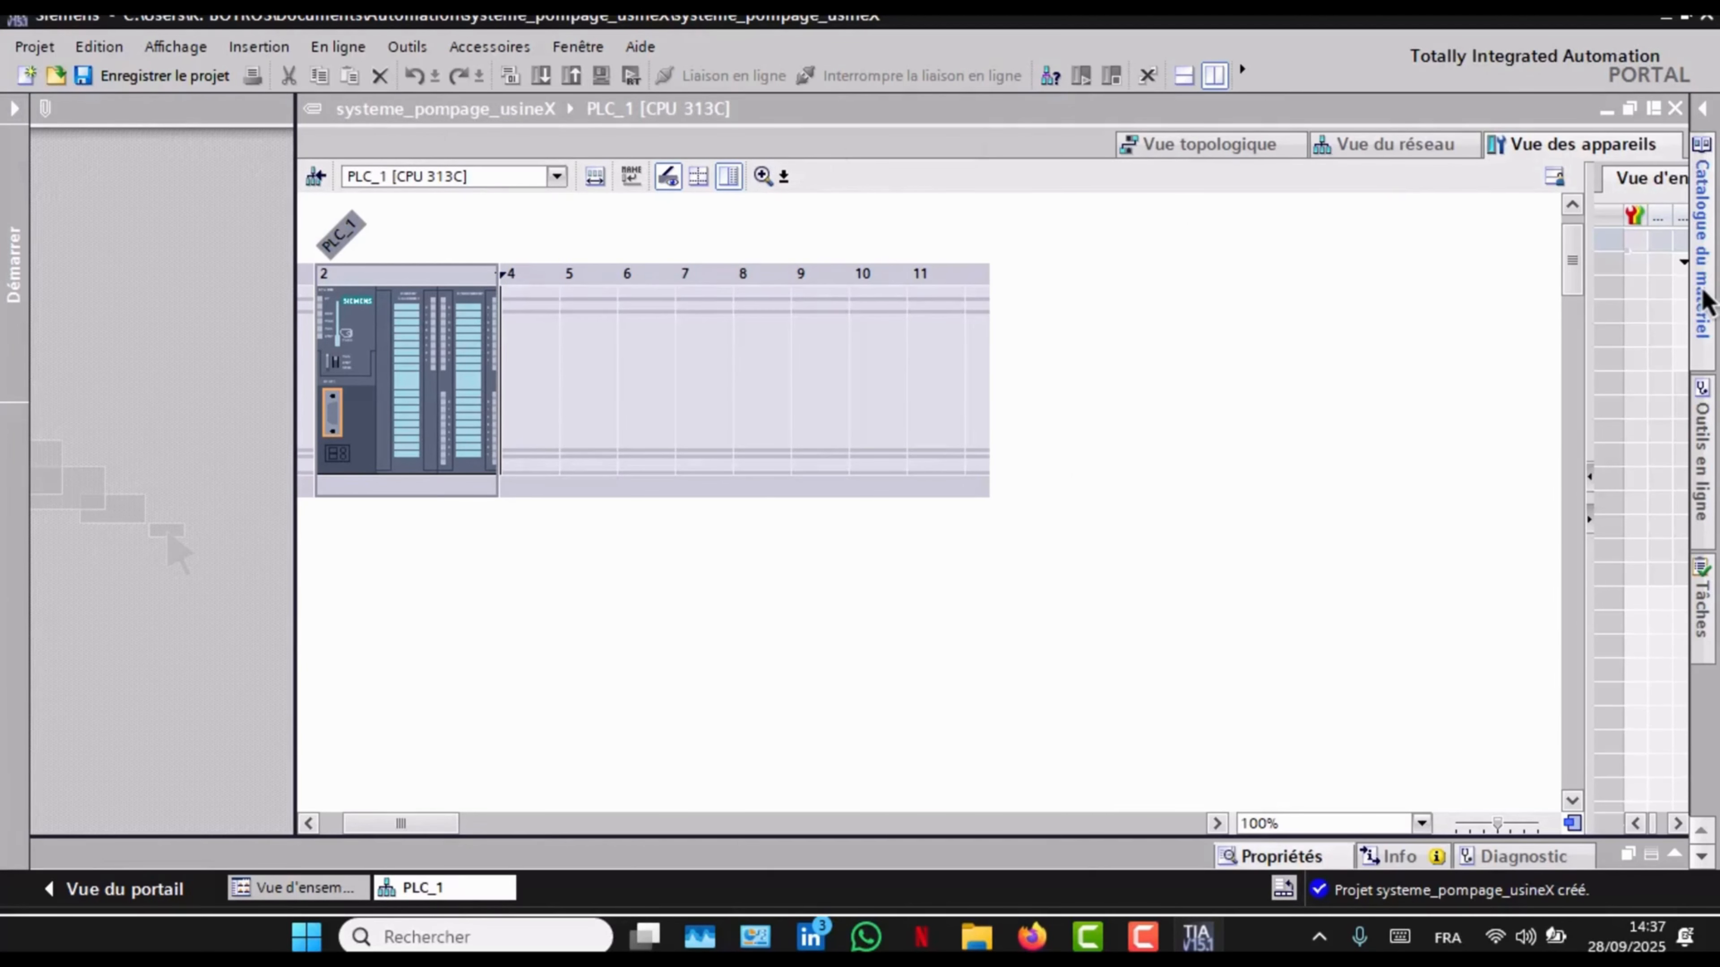
pyautogui.click(1703, 299)
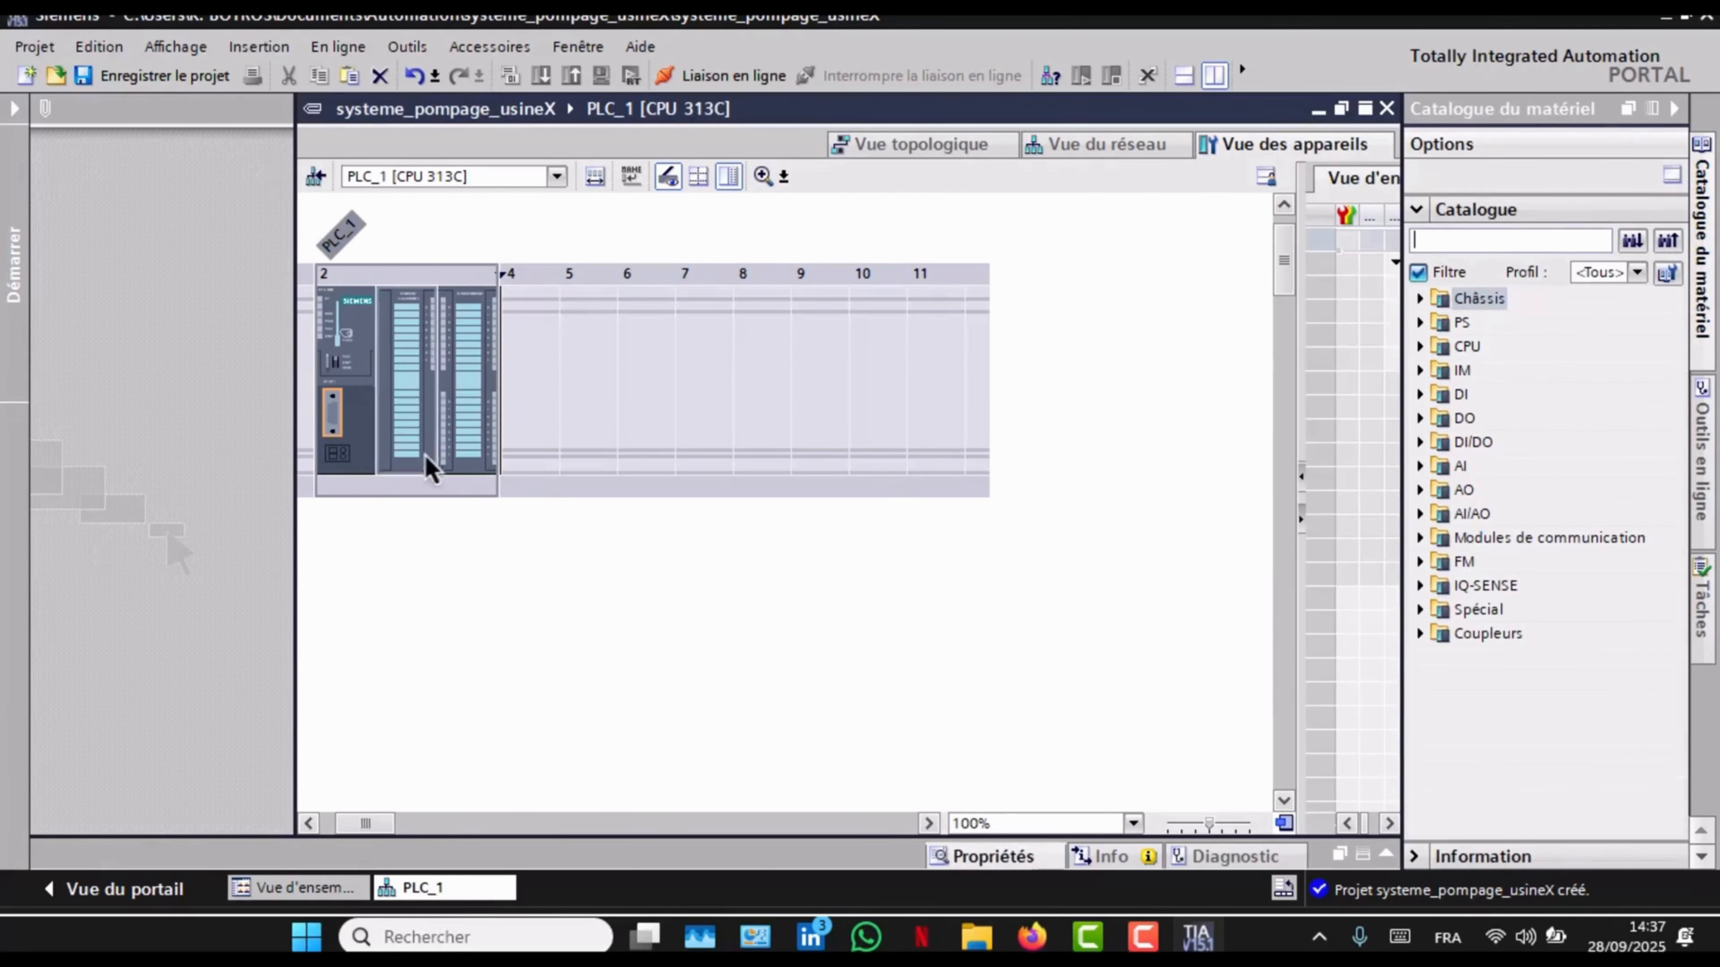
# Step: Insert the PS 307 2A power supply 6ES7 307-1BA00-0AA0 into slot 1 of the rack
pyautogui.moveTo(361, 824); pyautogui.dragTo(346, 822)
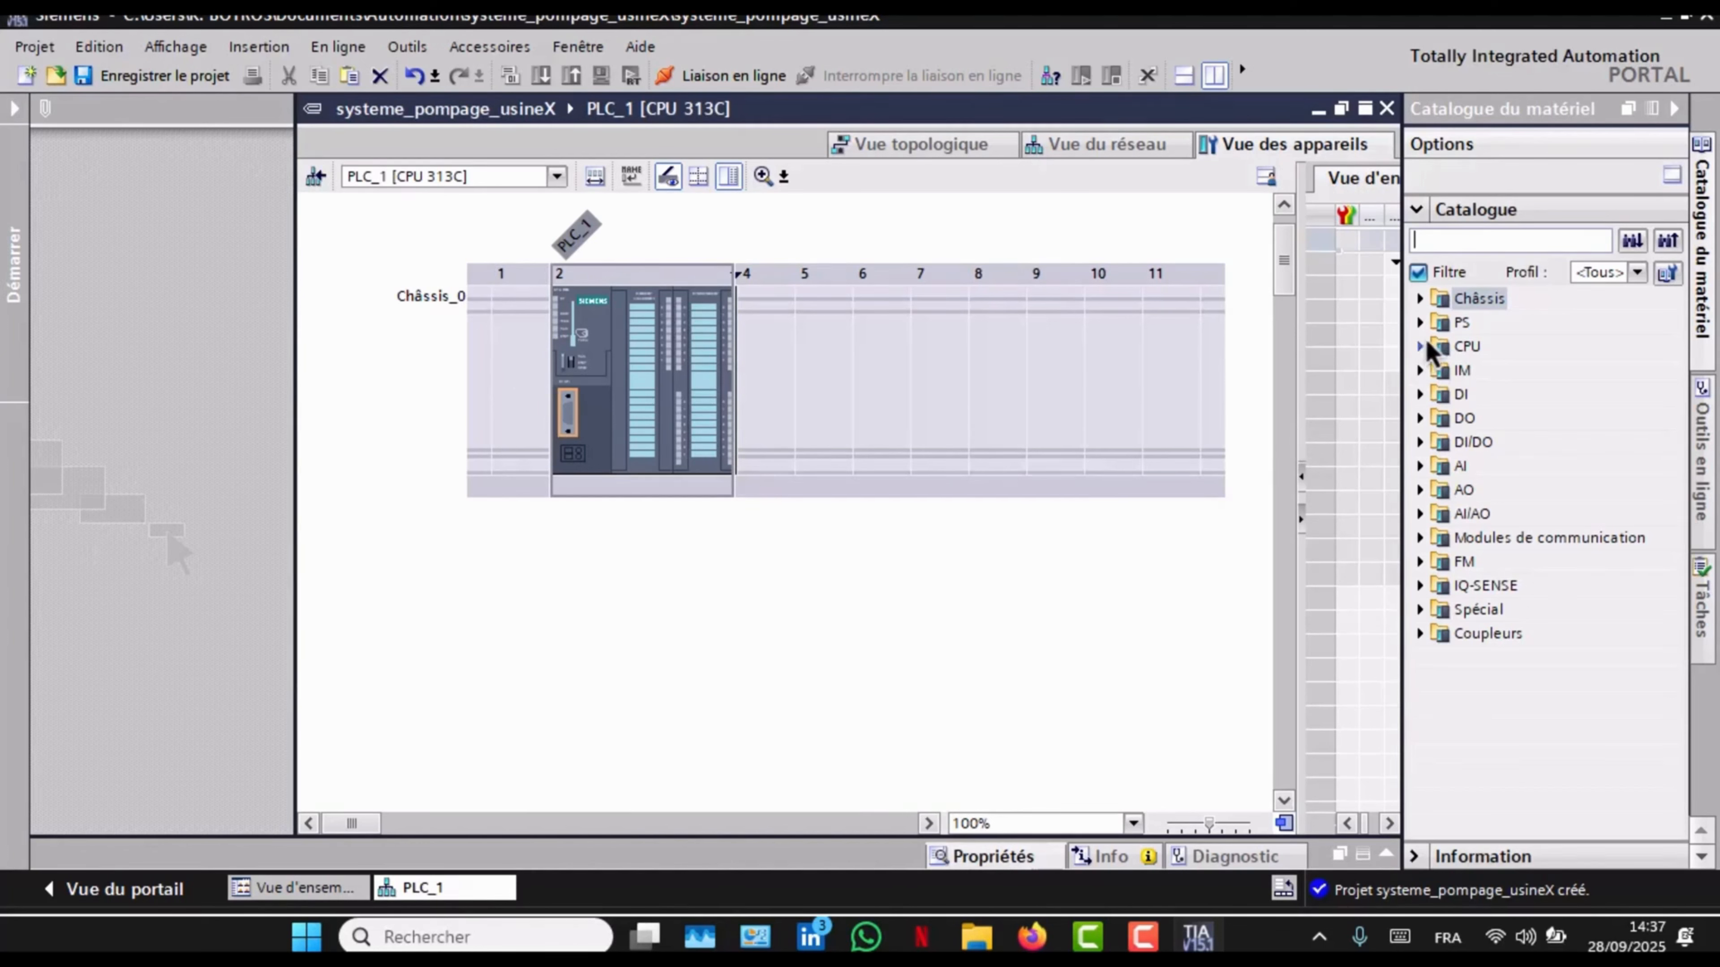
pyautogui.click(1421, 324)
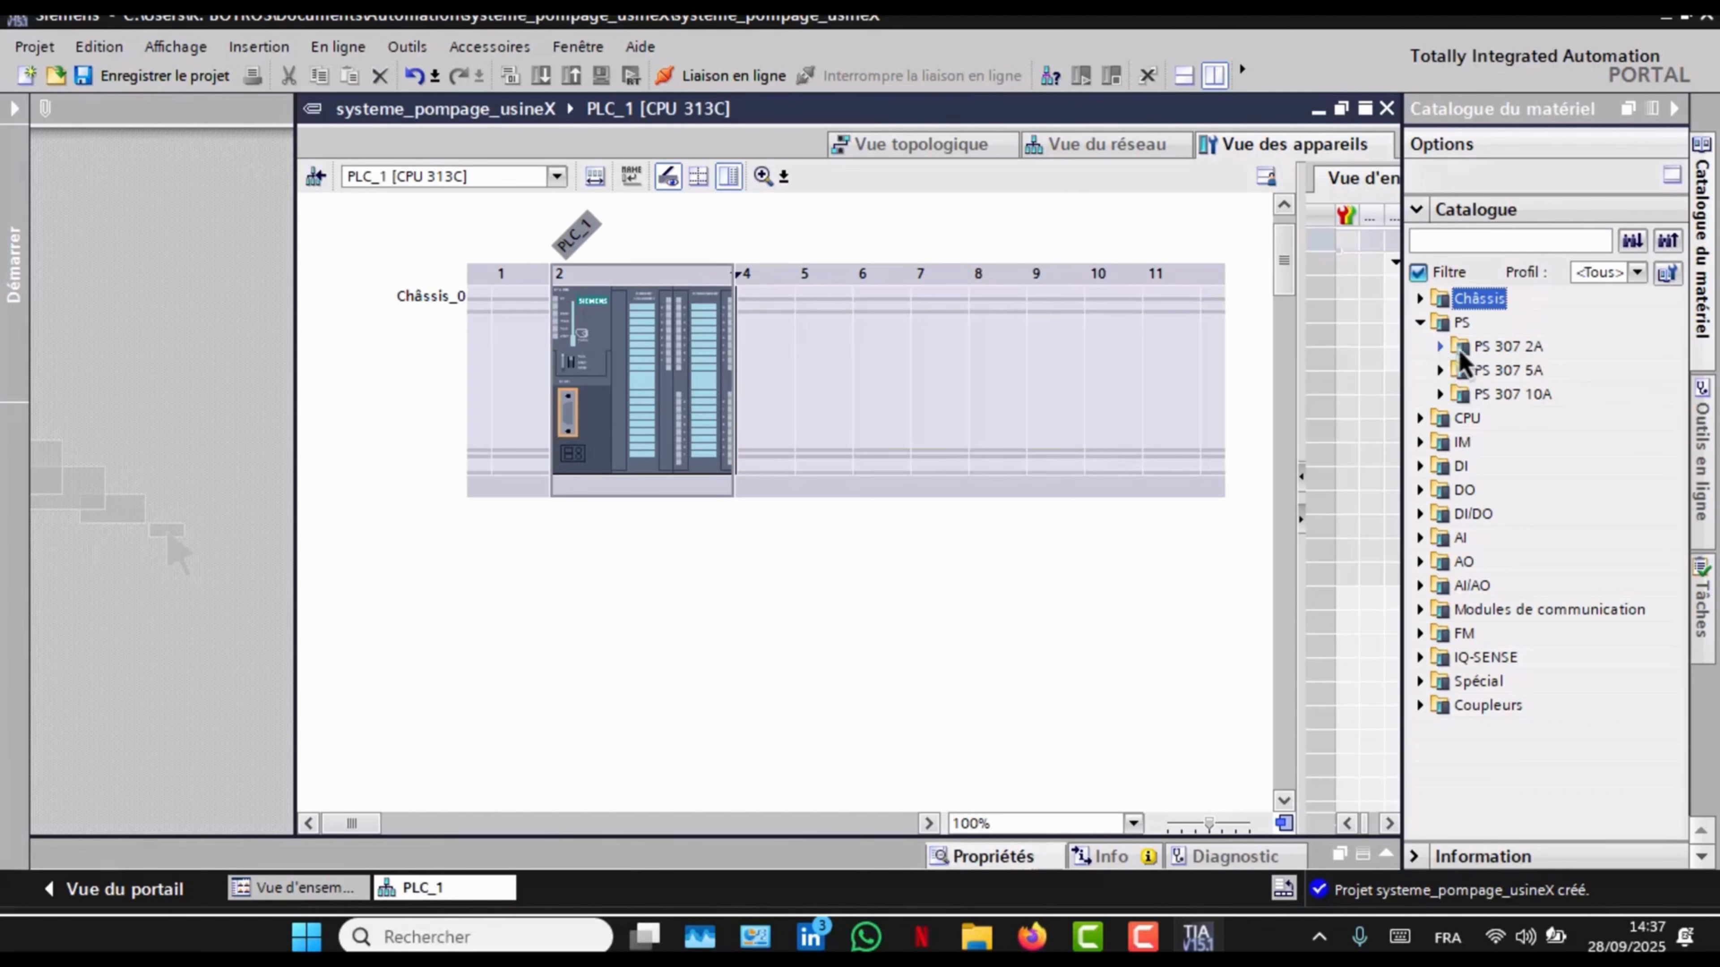
pyautogui.click(1440, 346)
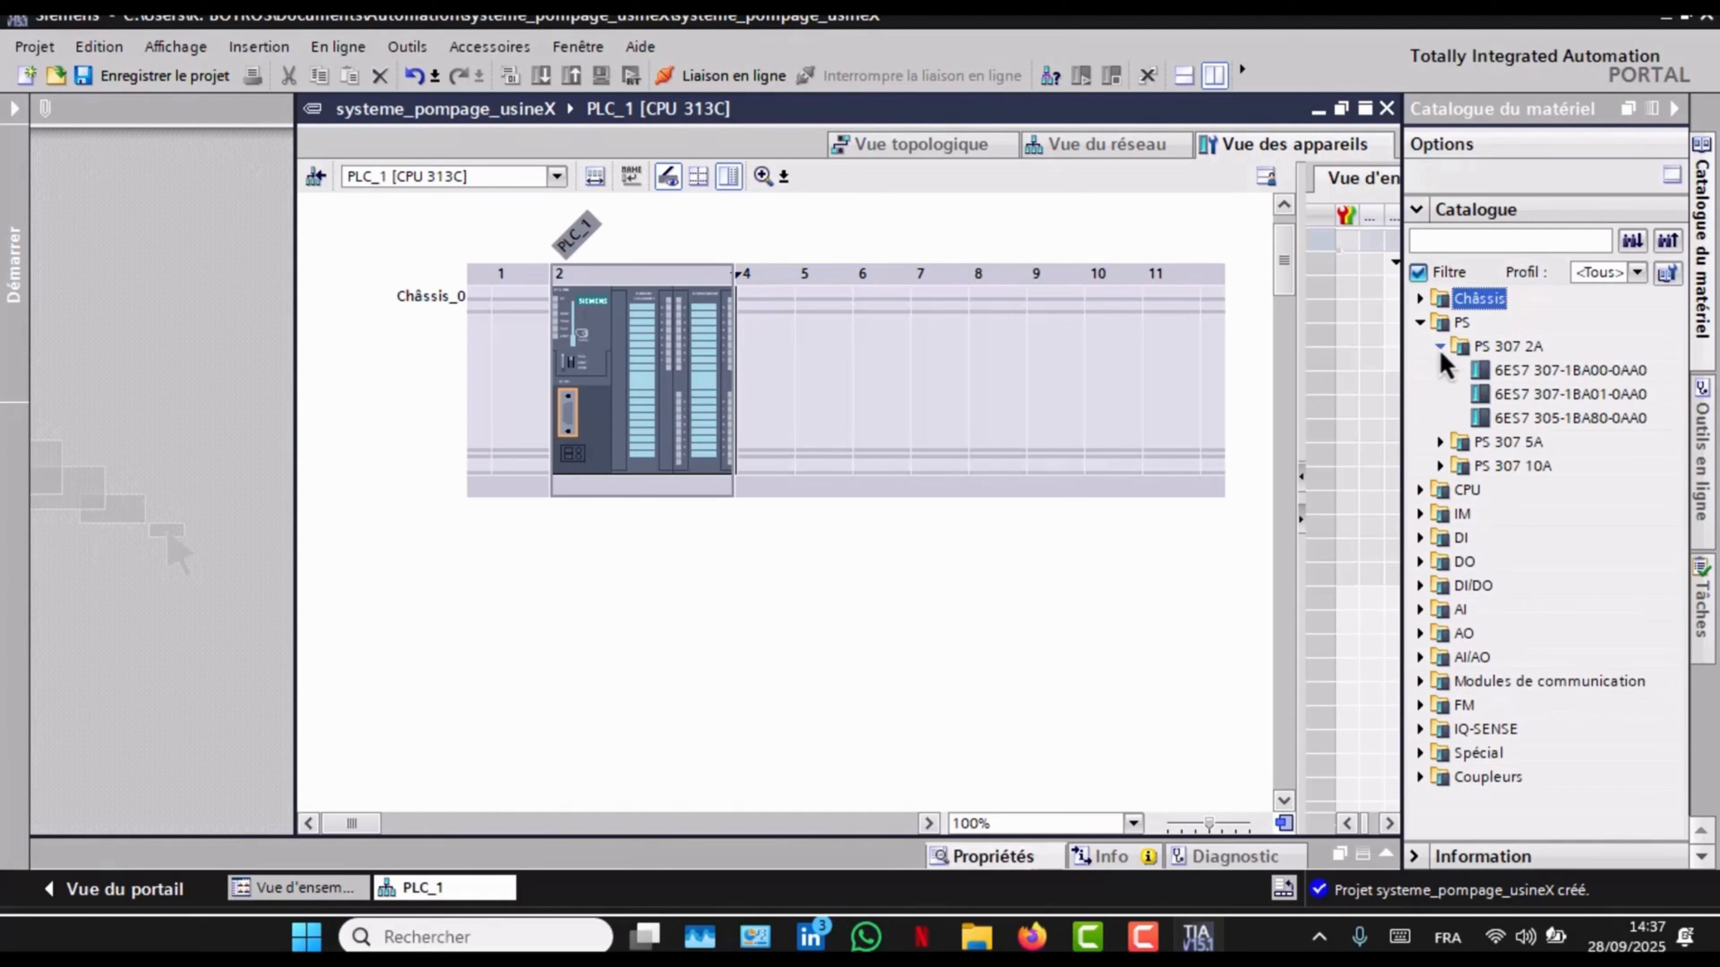
pyautogui.doubleClick(1528, 373)
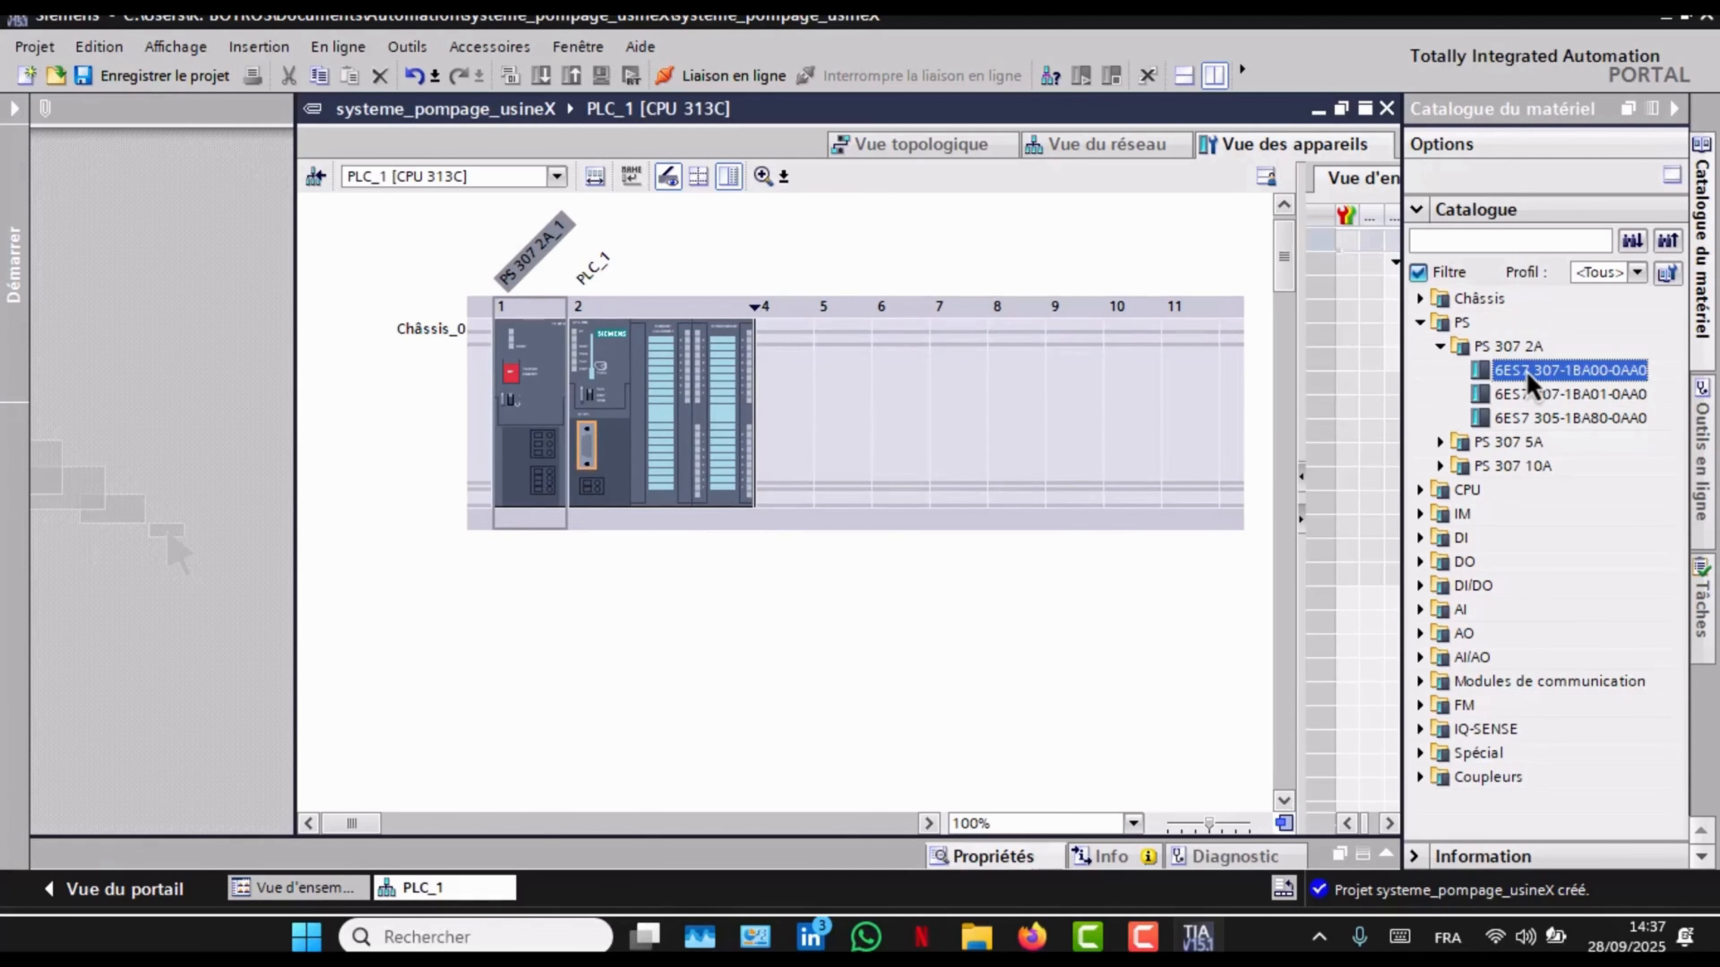
pyautogui.click(544, 527)
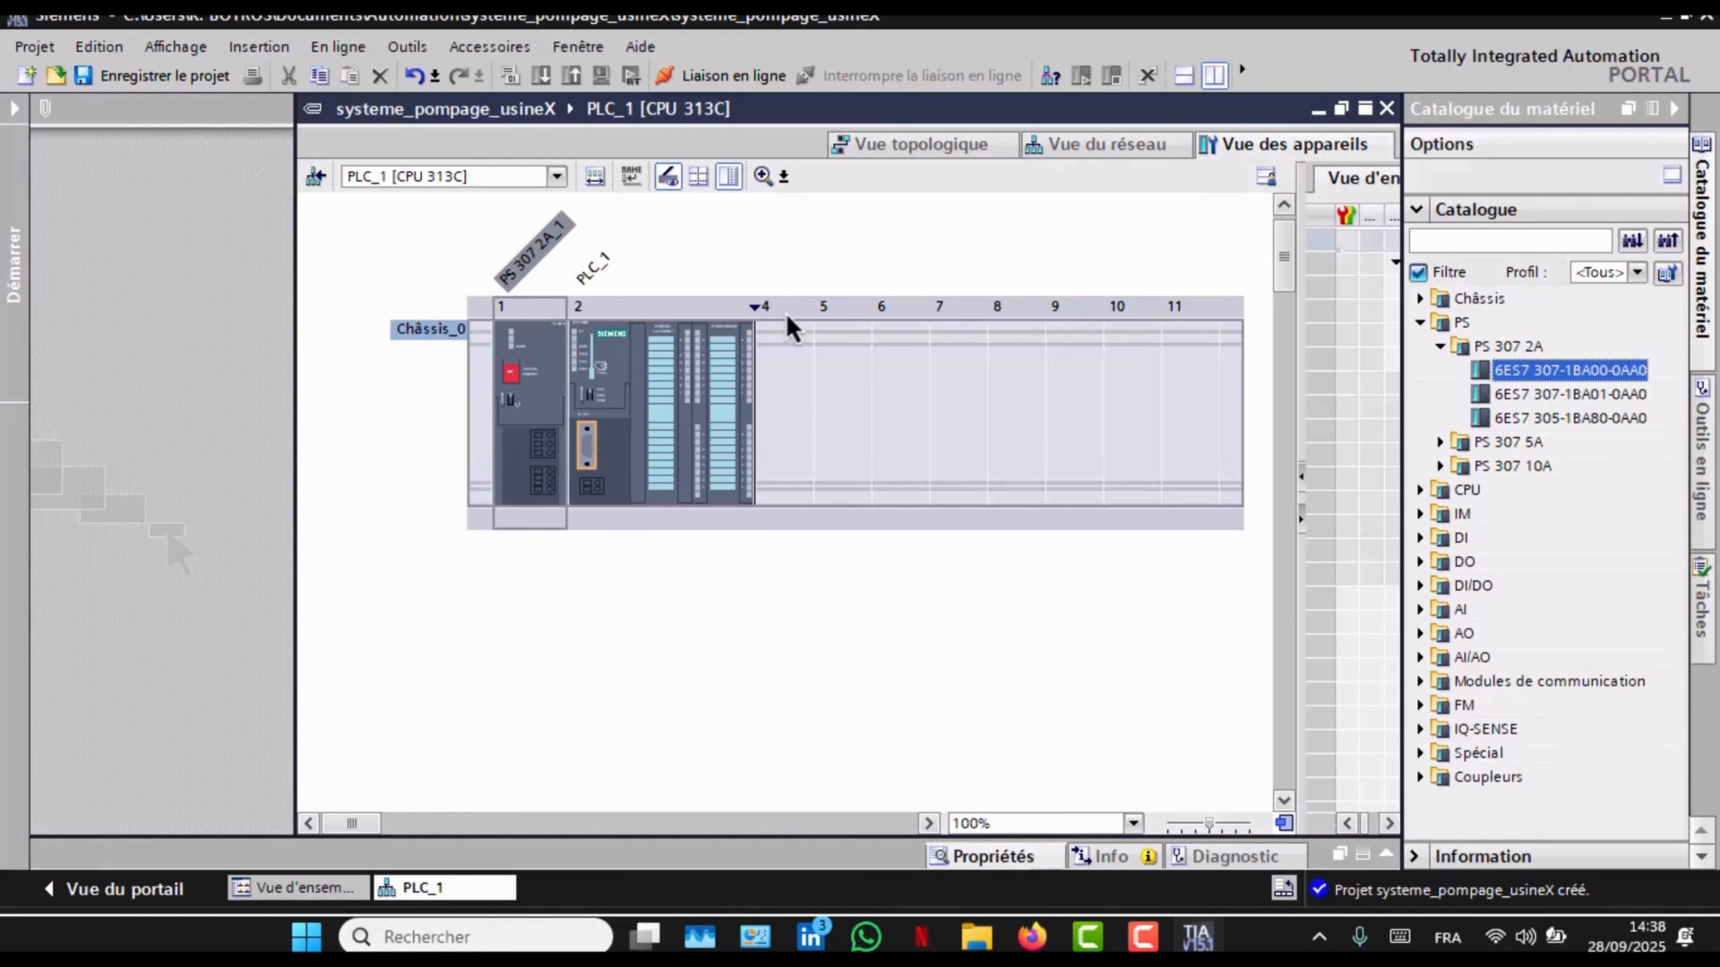
# Step: Examine the hidden slot 3 beside the CPU and the free slots 4 to 6 of the rack
pyautogui.click(755, 308)
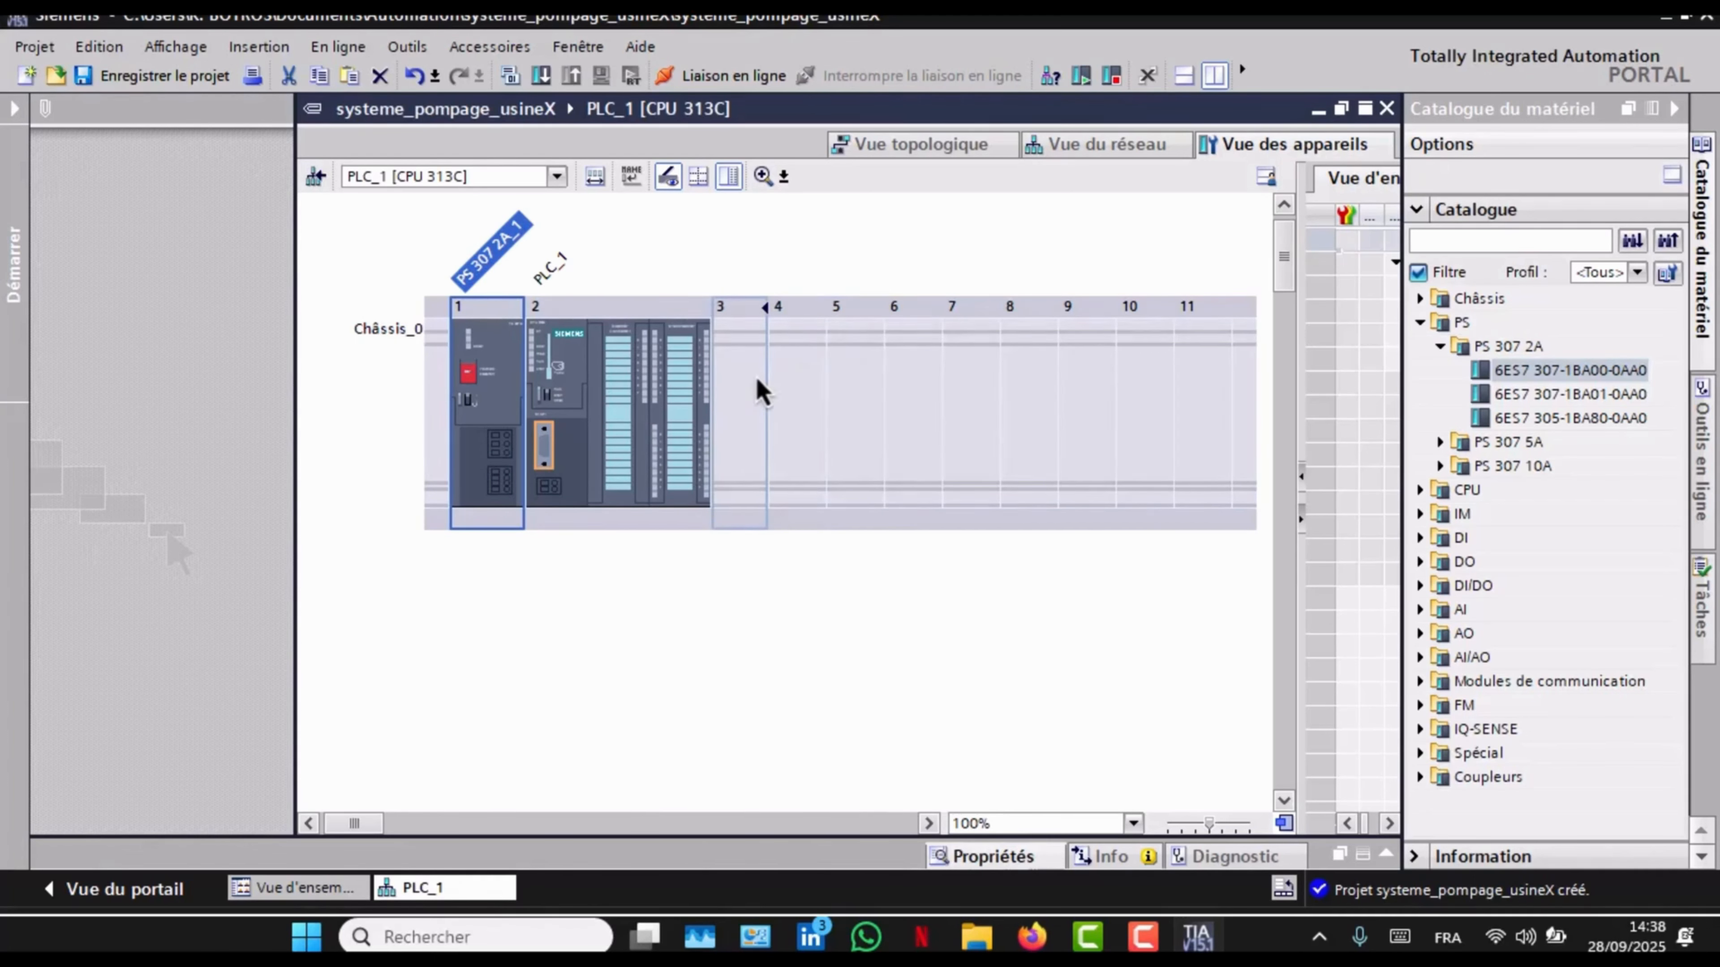
pyautogui.click(766, 313)
pyautogui.click(745, 457)
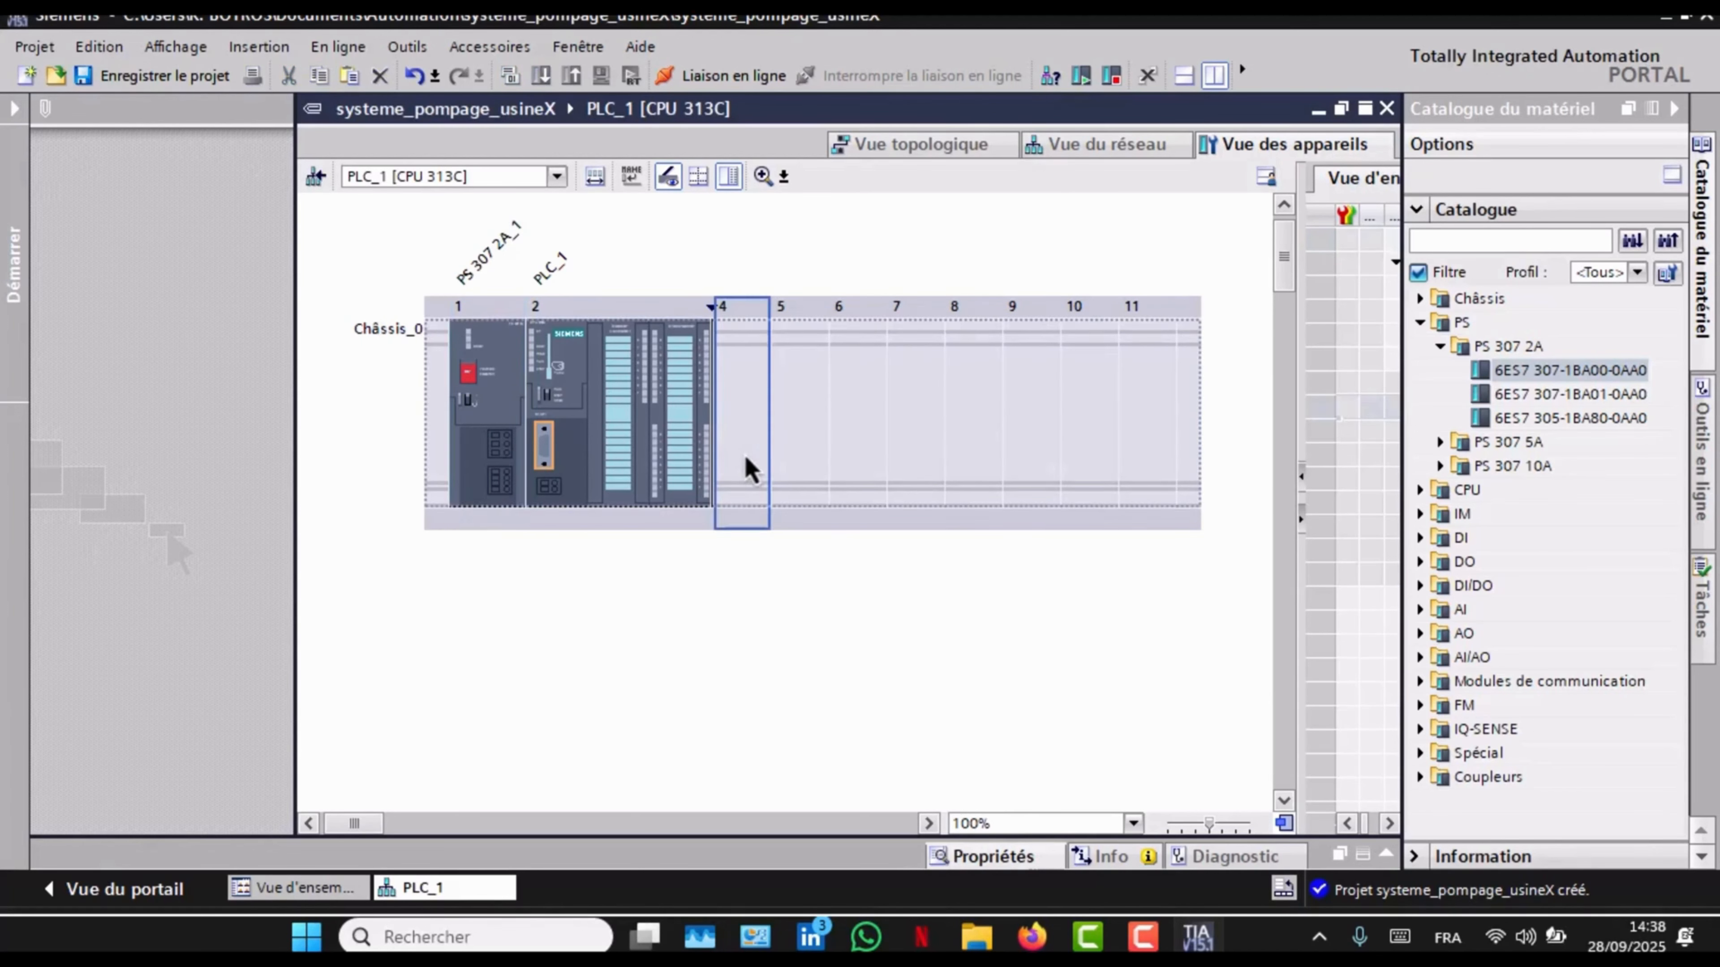
pyautogui.click(796, 468)
pyautogui.click(859, 453)
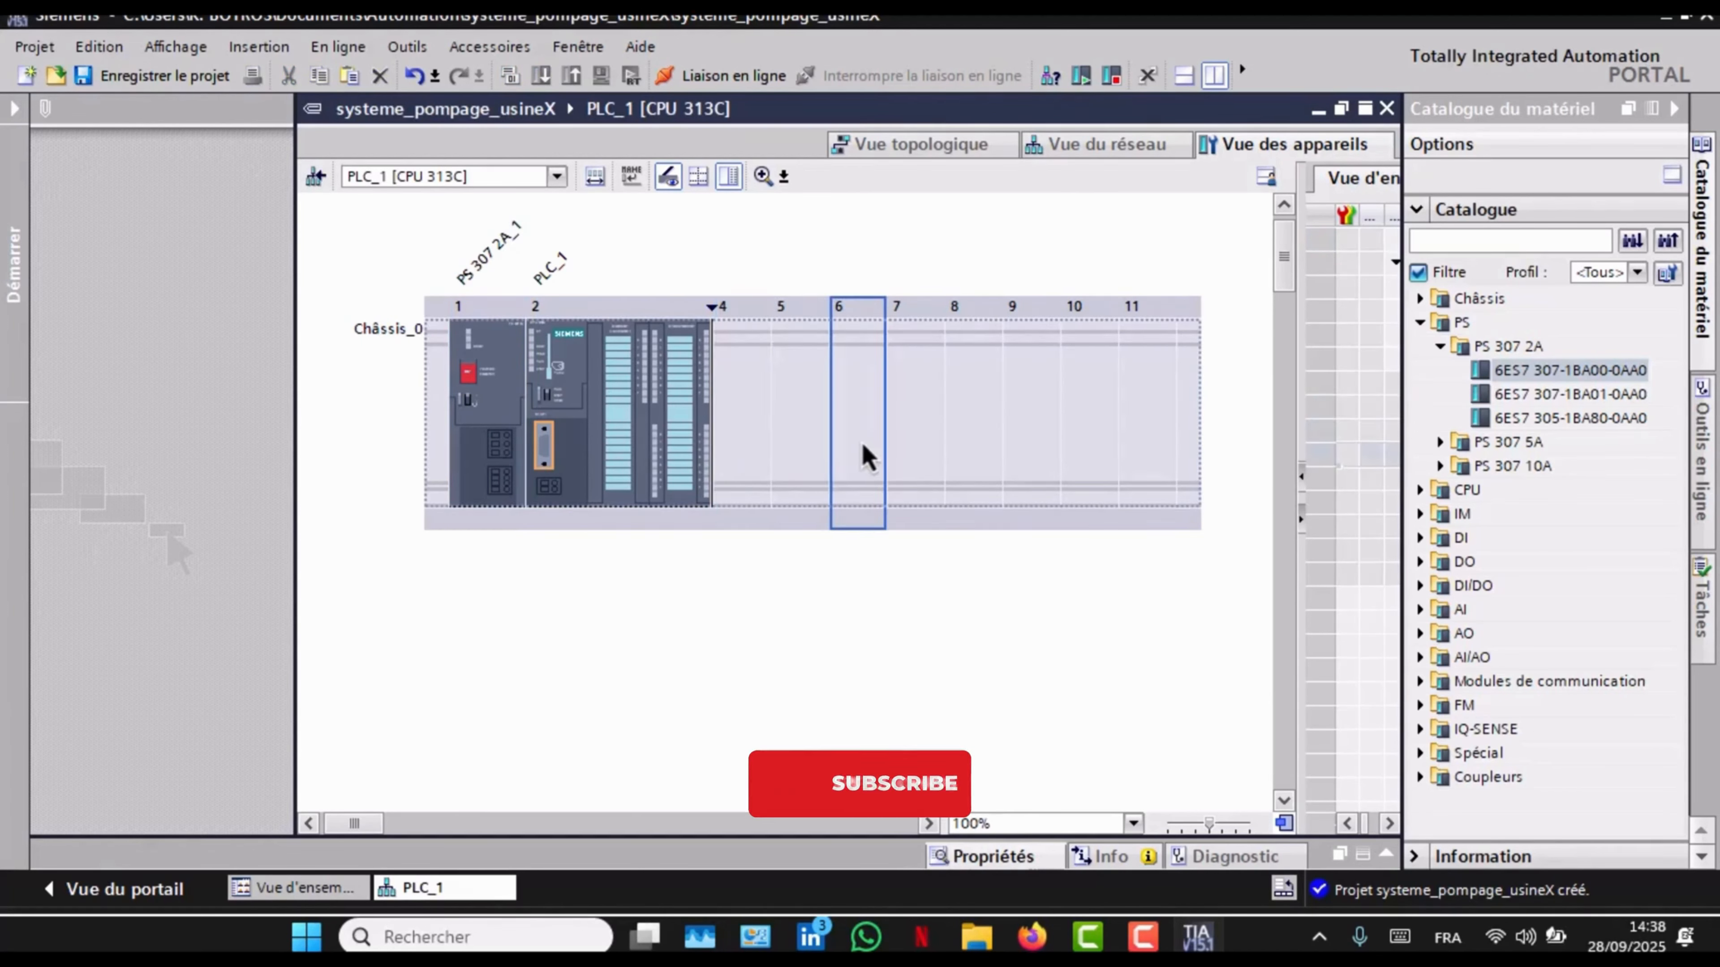
# Step: Insert the DI 16x24VDC digital input module 6ES7 321-7BH01-0AB0 into slot 4 of the rack
pyautogui.click(1421, 323)
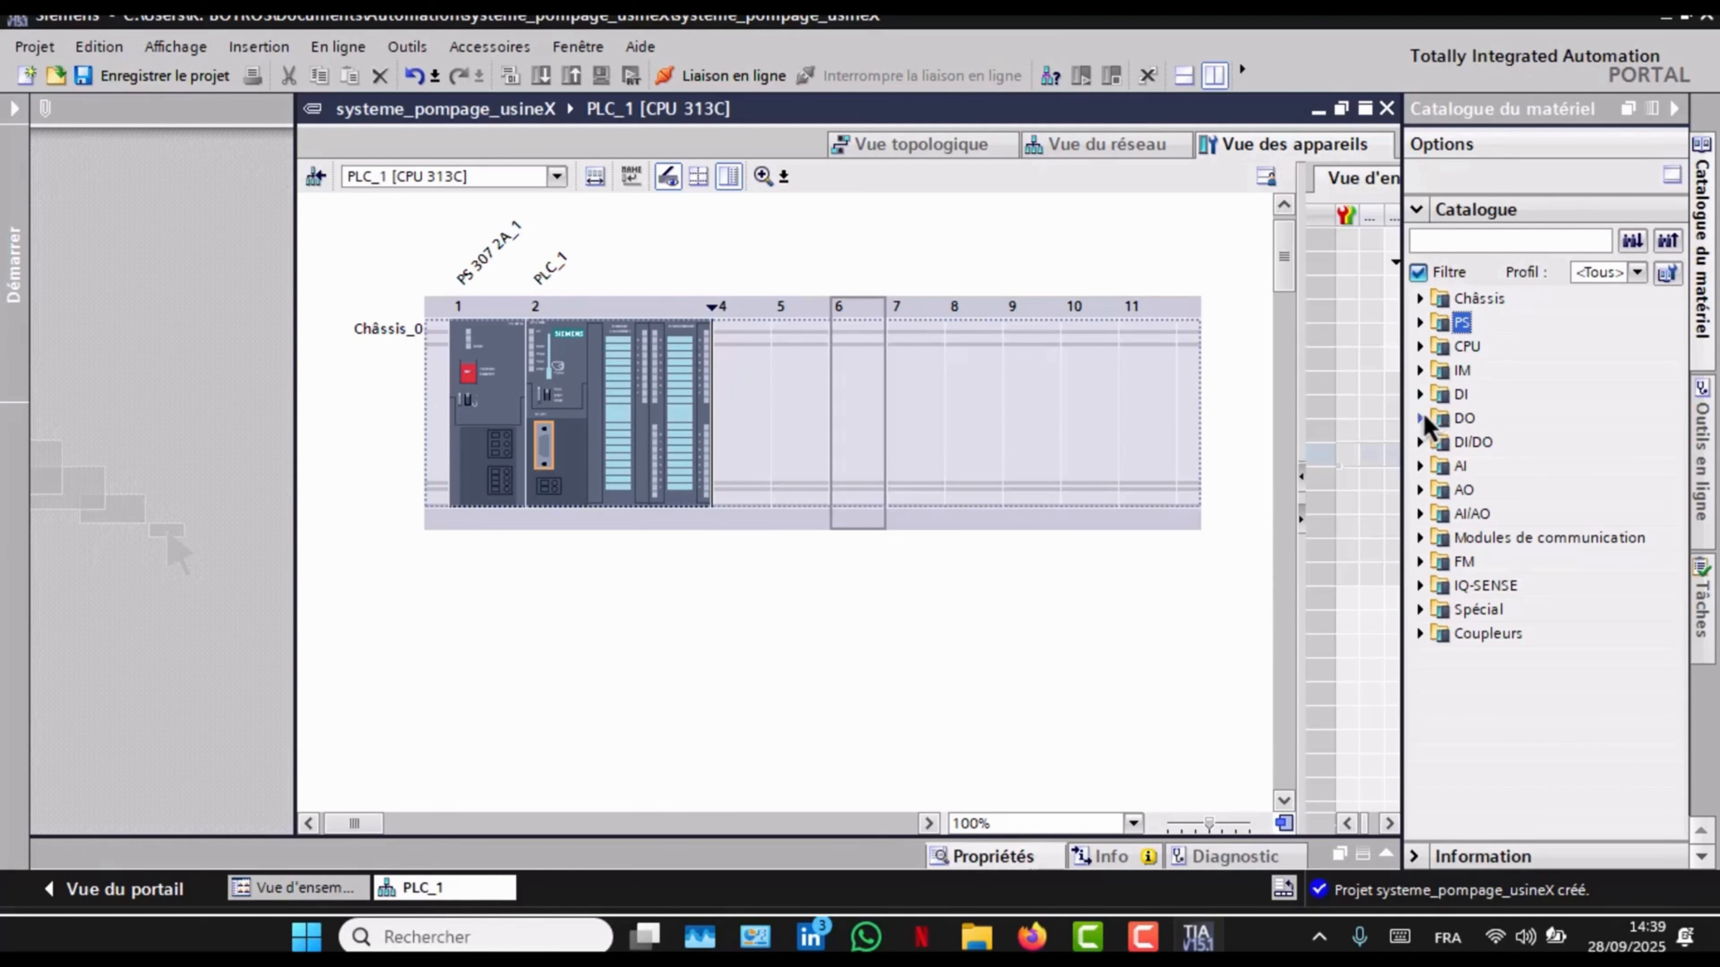
pyautogui.click(1420, 398)
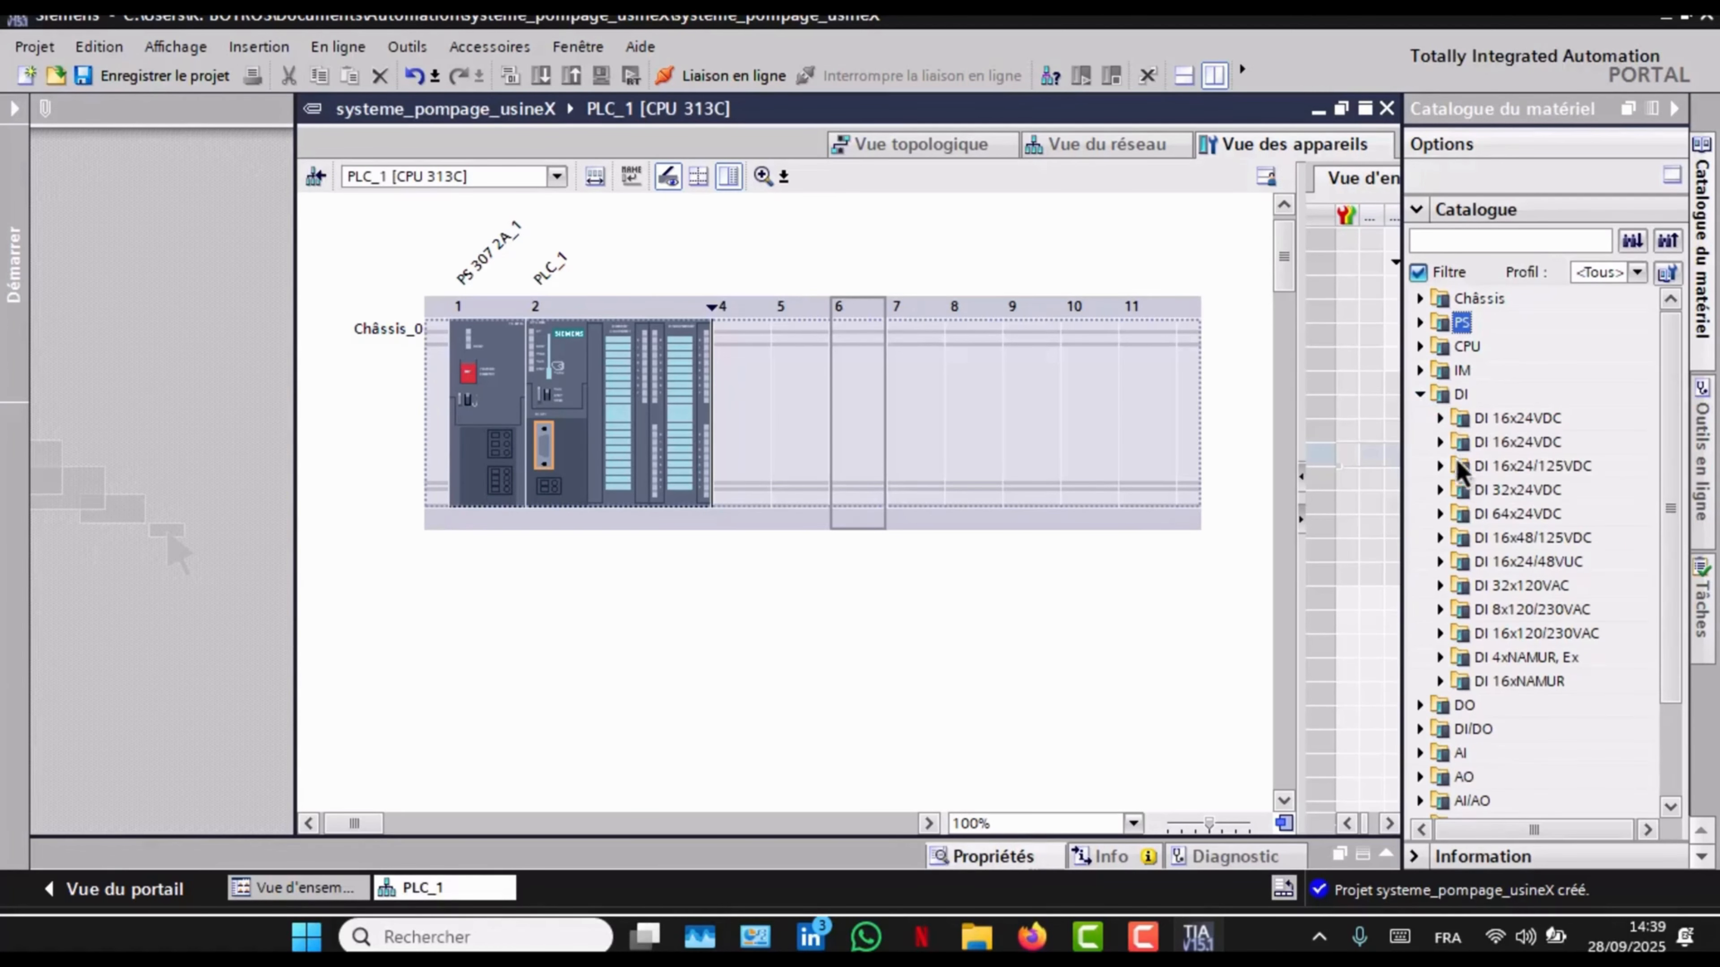
pyautogui.click(910, 434)
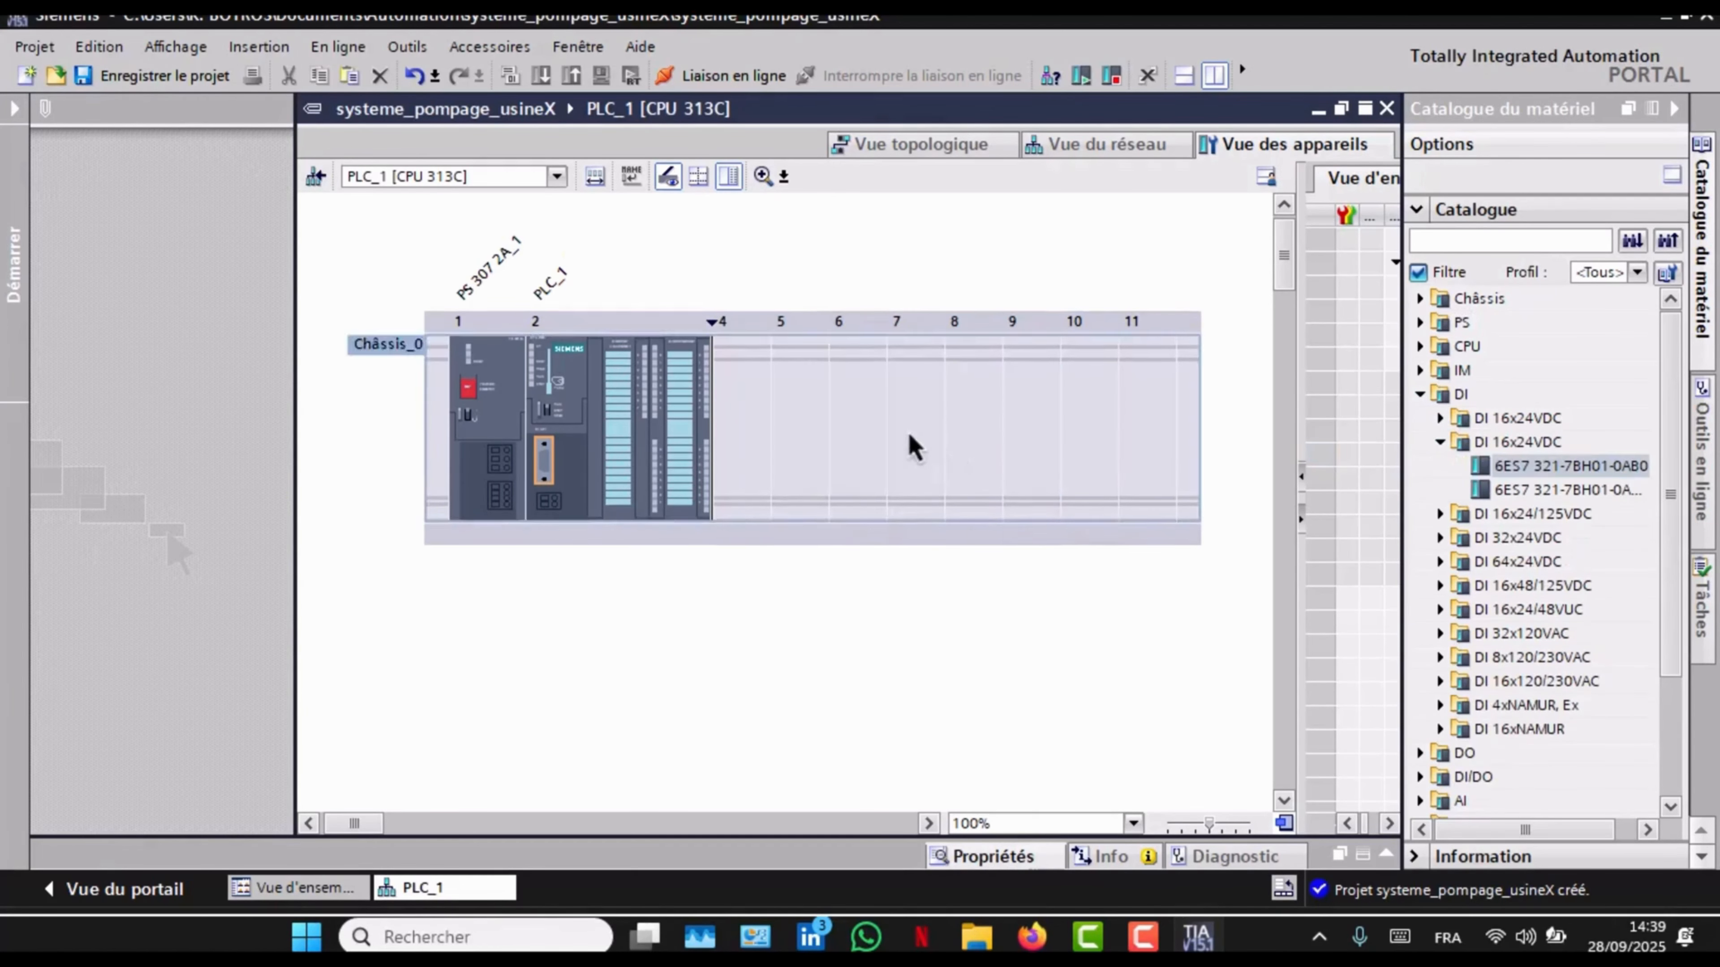
pyautogui.click(755, 414)
pyautogui.doubleClick(1517, 468)
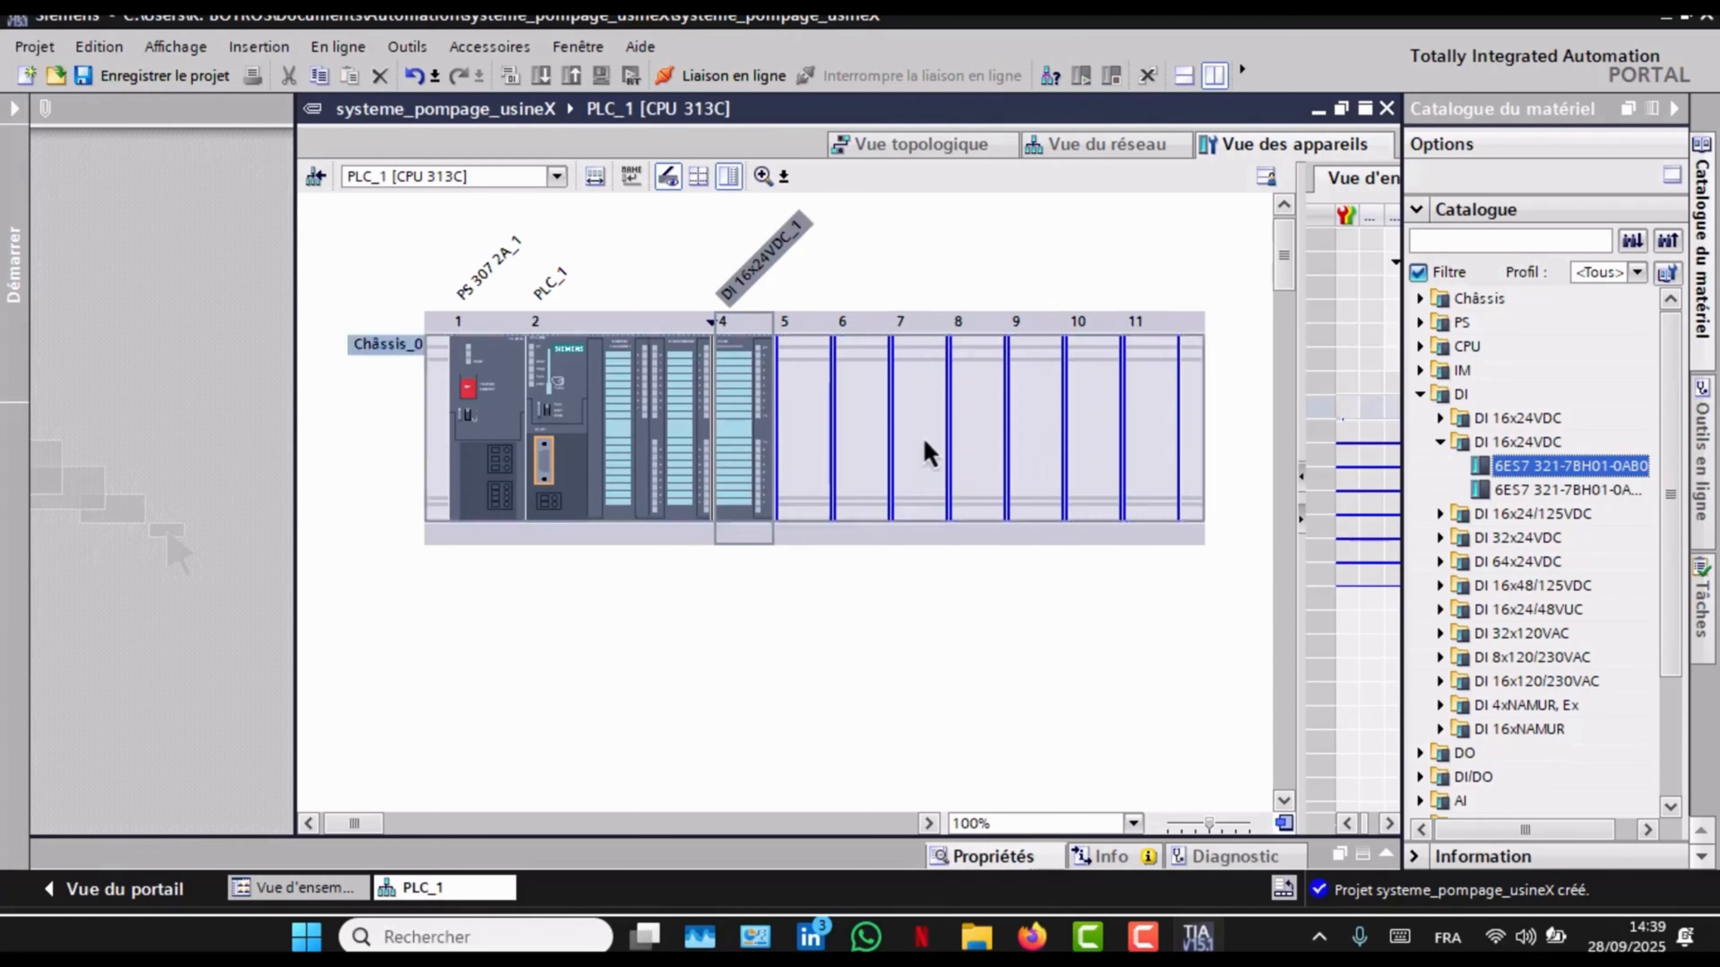
# Step: Insert the DO 16x24VDC/0.5A digital output module 6ES7 322-1BH01-0AA0 into slot 5 of the rack
pyautogui.click(816, 423)
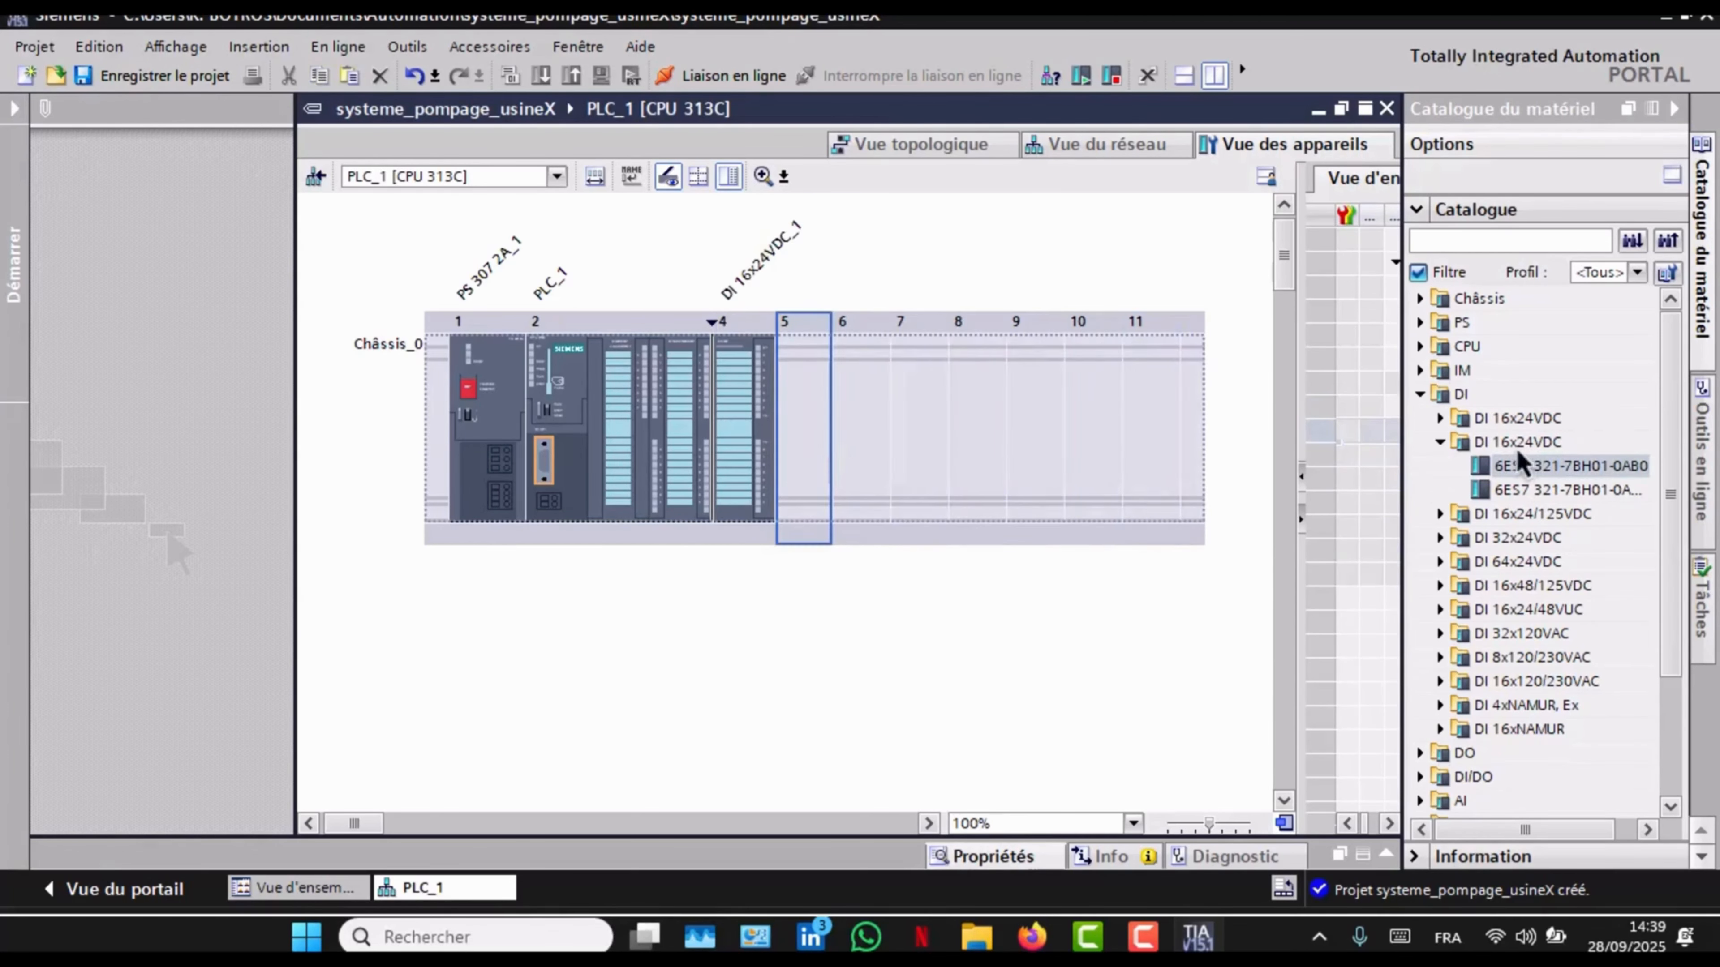
pyautogui.click(1440, 442)
pyautogui.click(1420, 395)
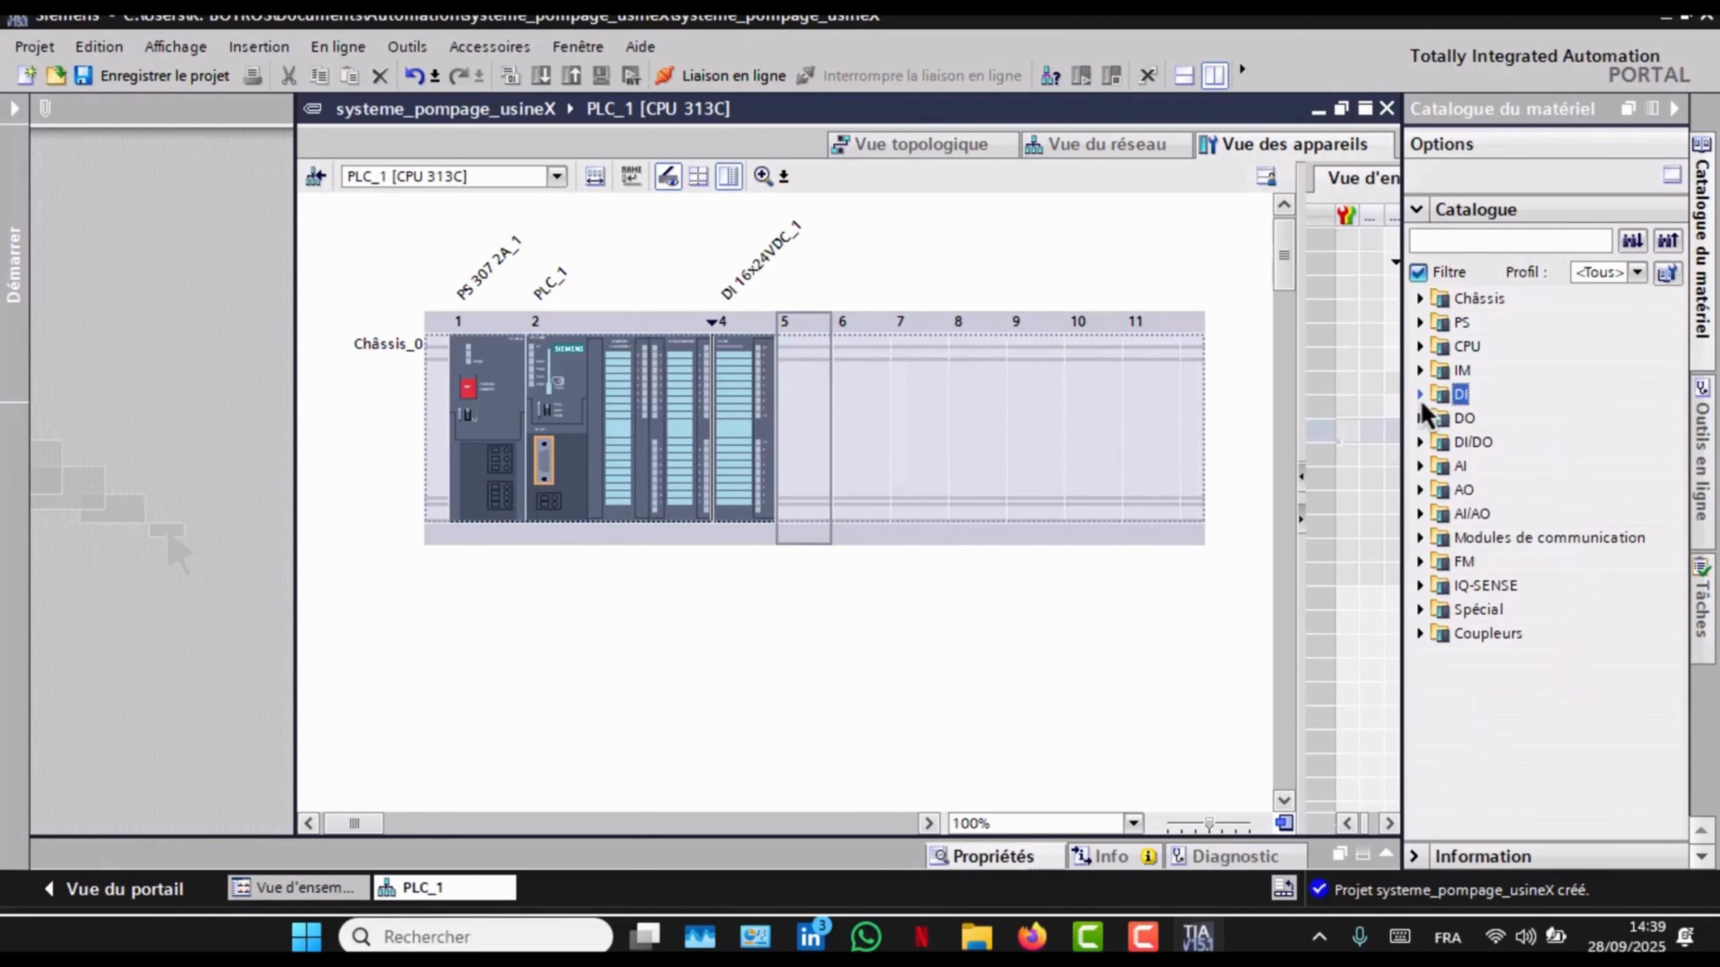
pyautogui.click(1421, 421)
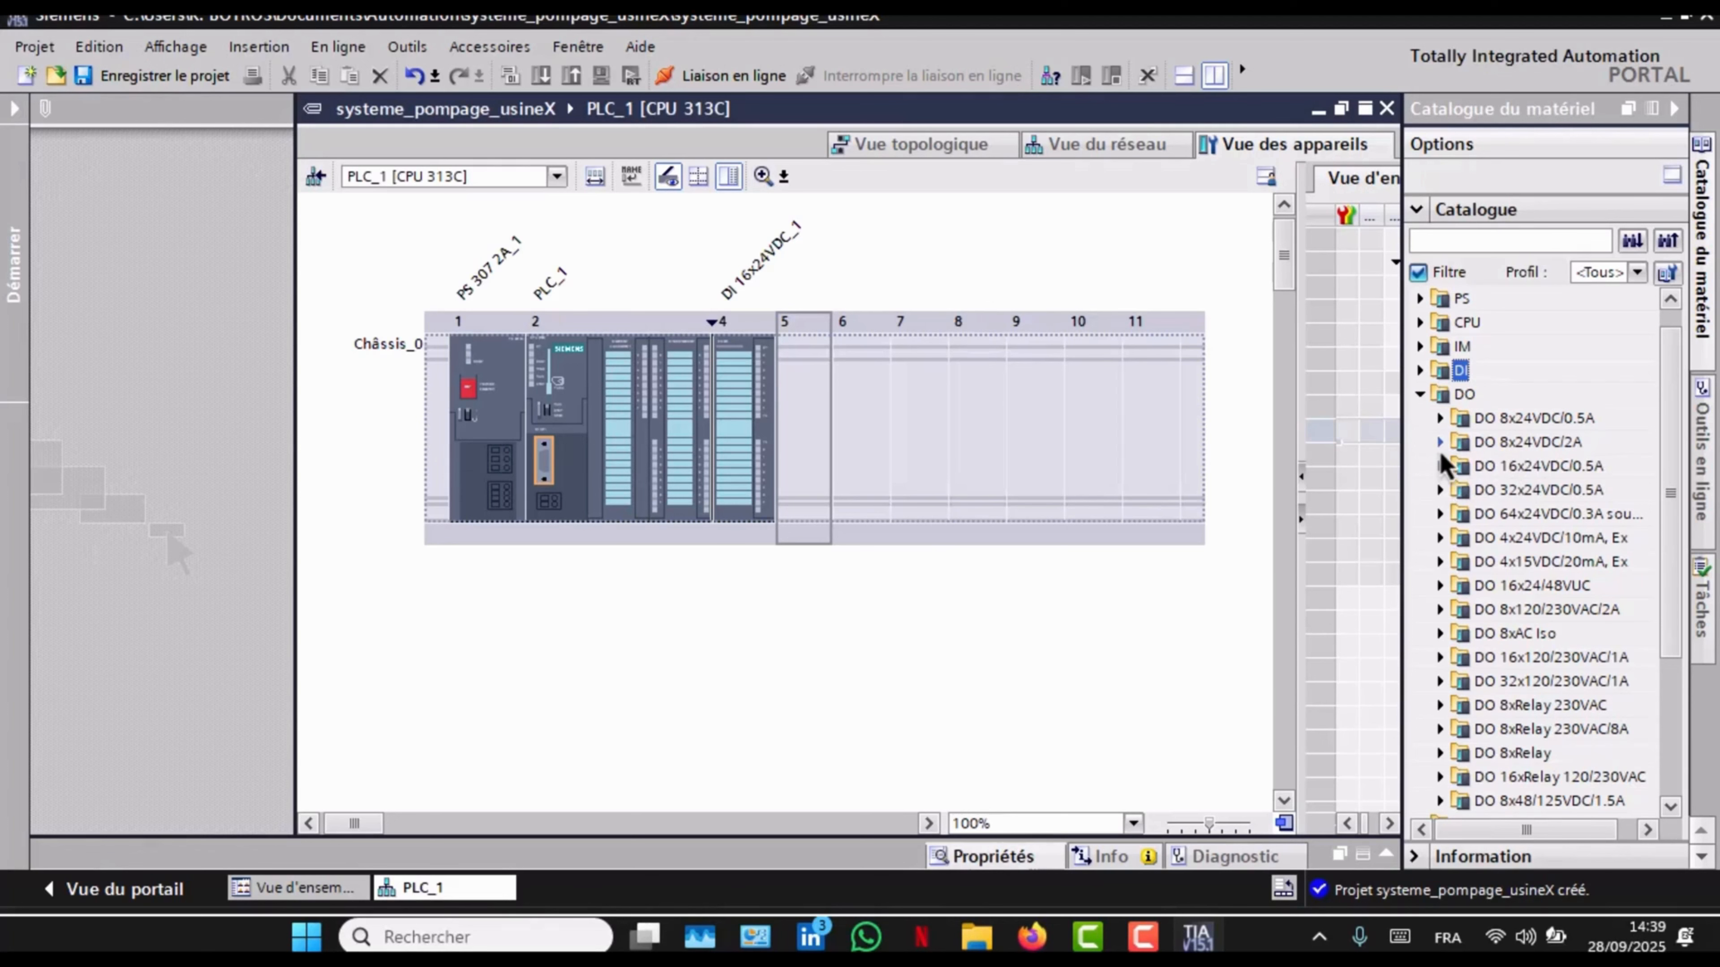
pyautogui.click(1440, 468)
pyautogui.doubleClick(1524, 490)
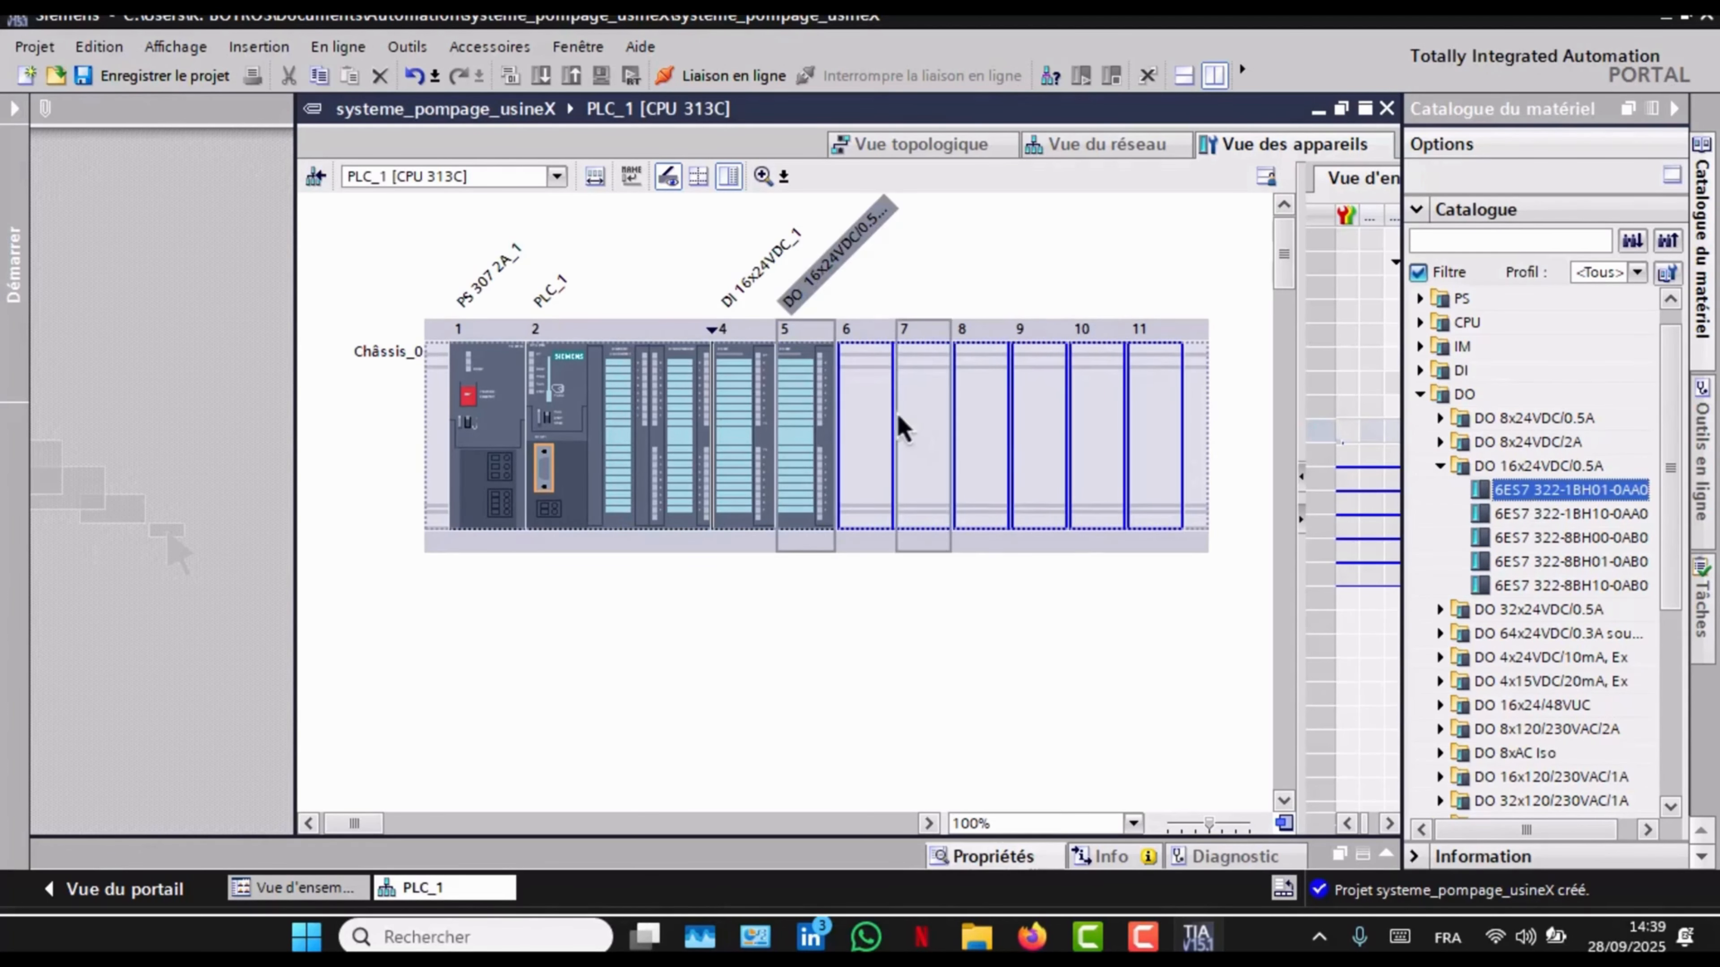
pyautogui.click(768, 522)
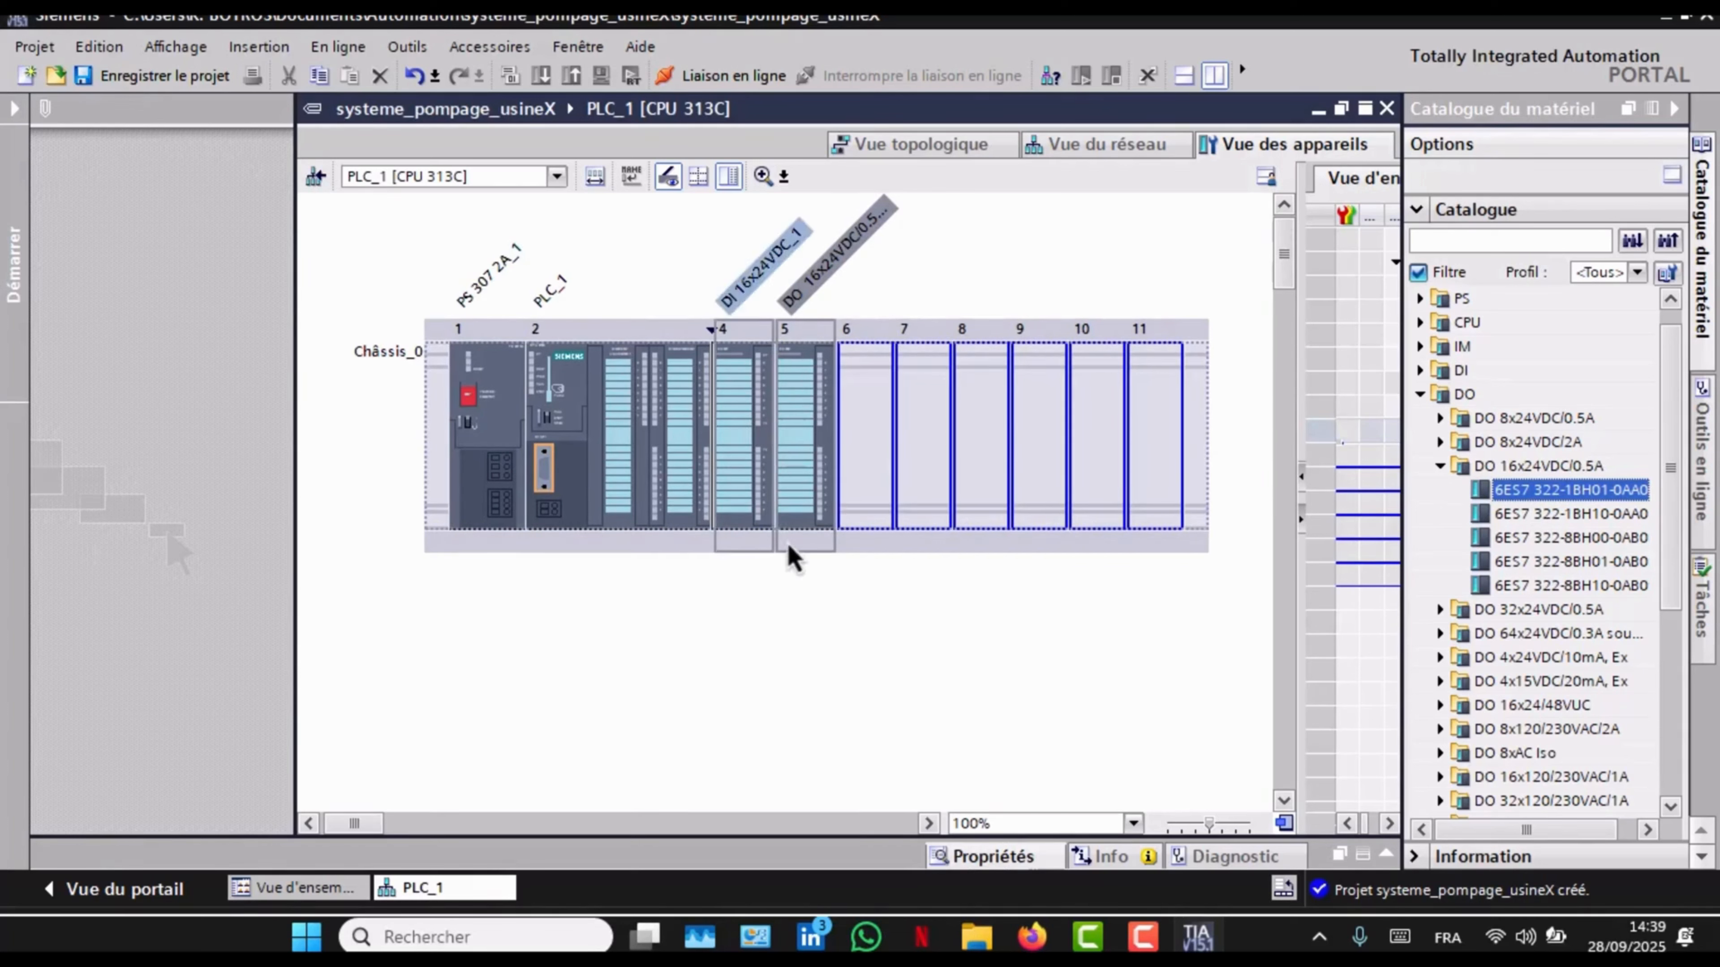
pyautogui.click(1577, 500)
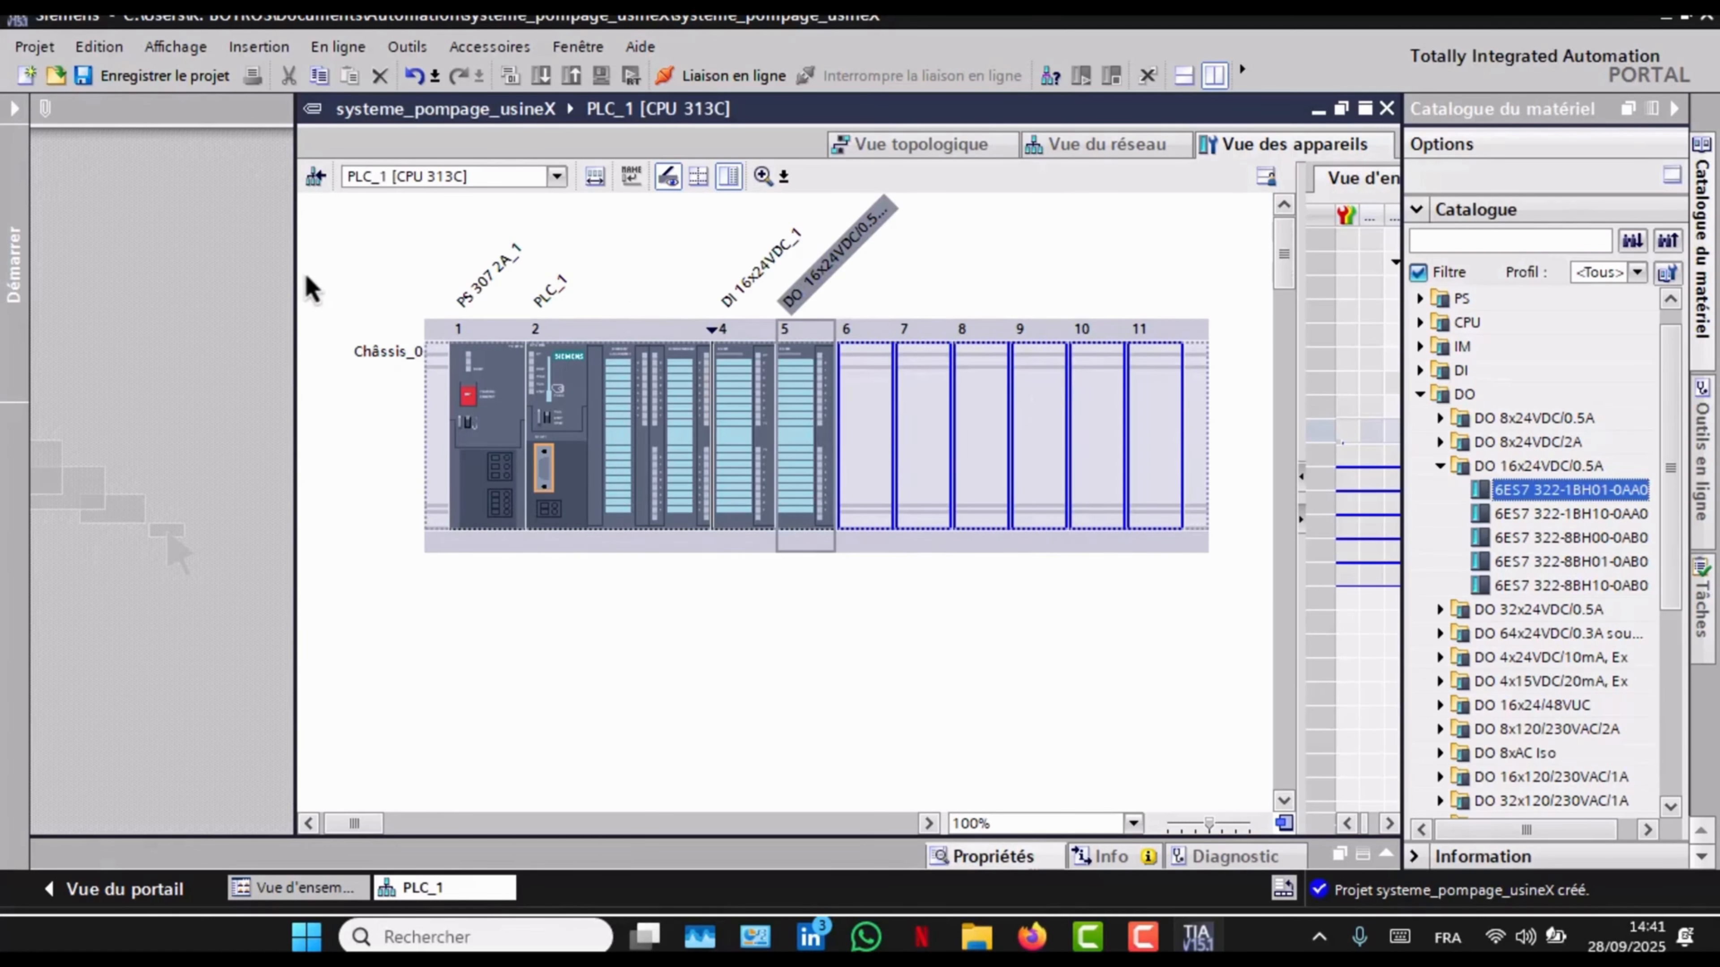
# Step: Expand the program blocks of PLC_1 in the project tree and display the general properties of the digital output module
pyautogui.click(15, 274)
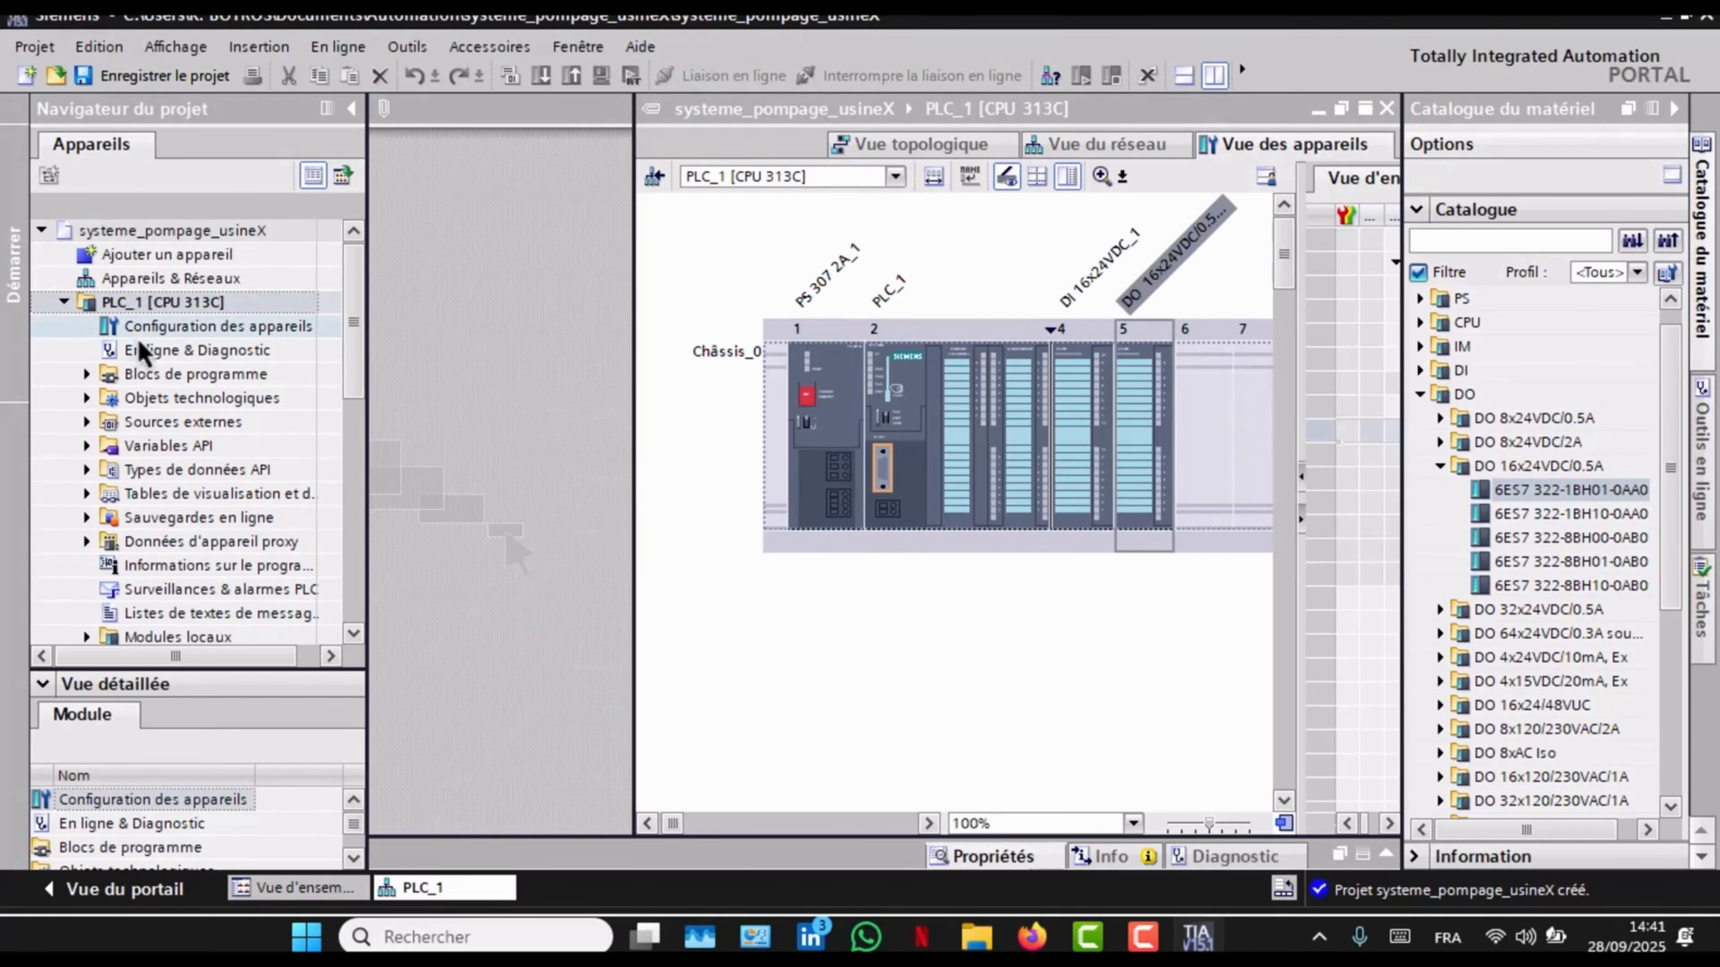
pyautogui.click(87, 377)
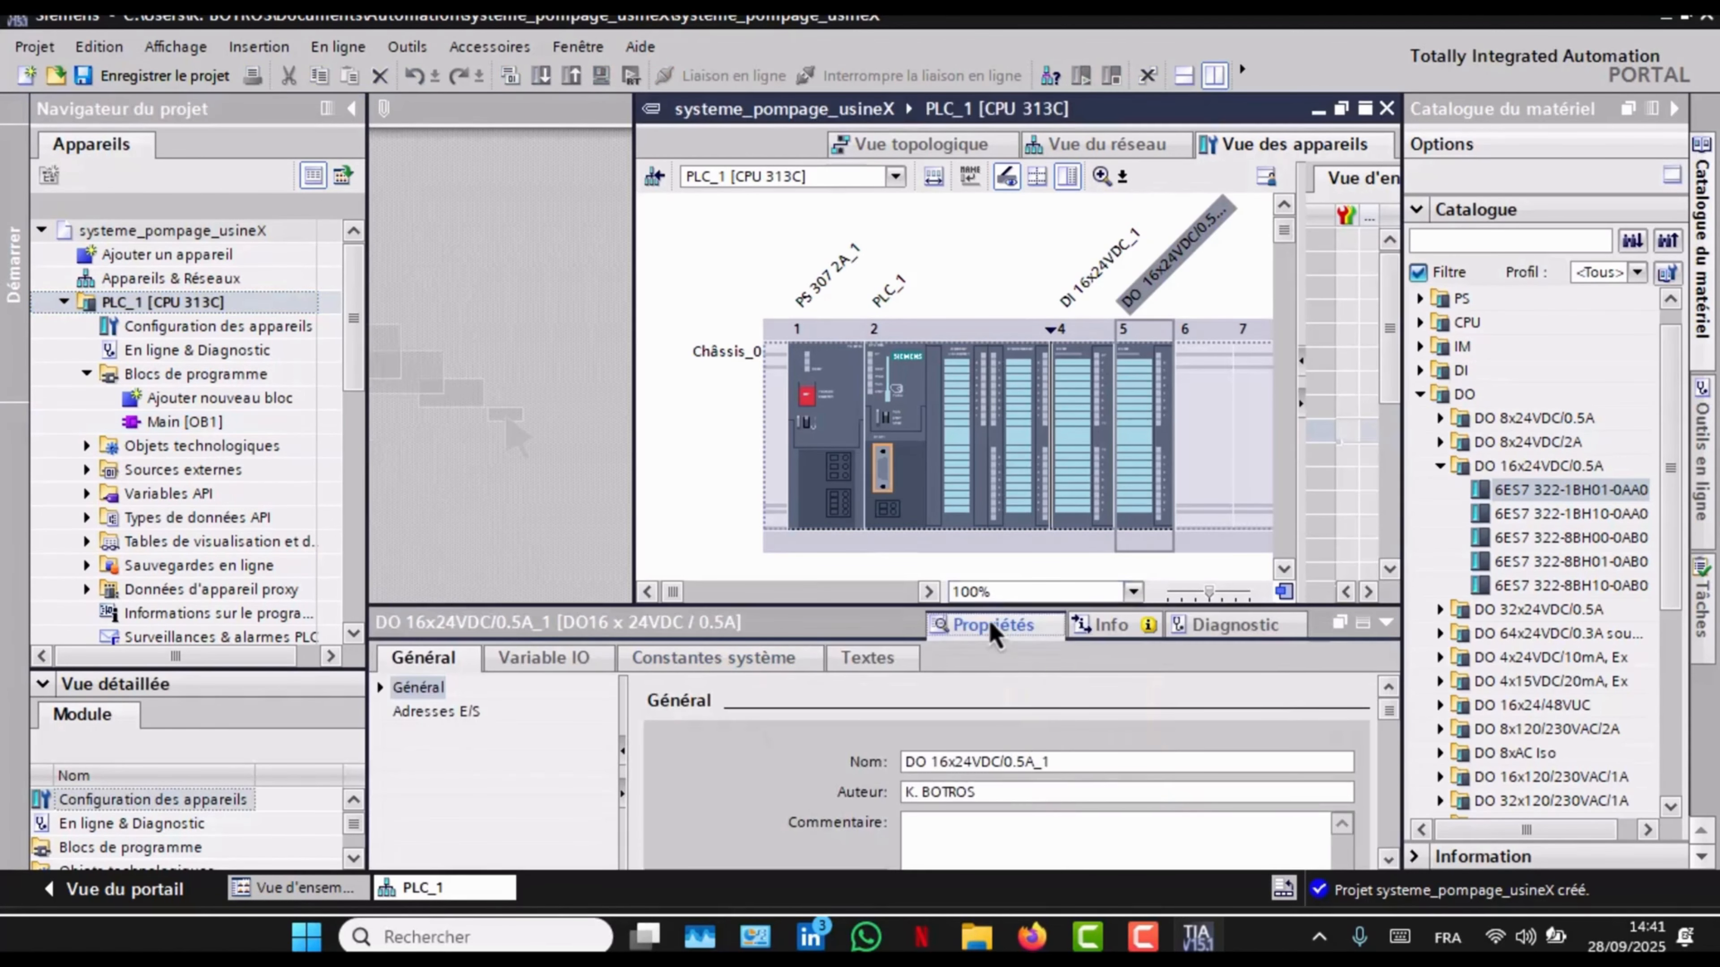
pyautogui.click(992, 630)
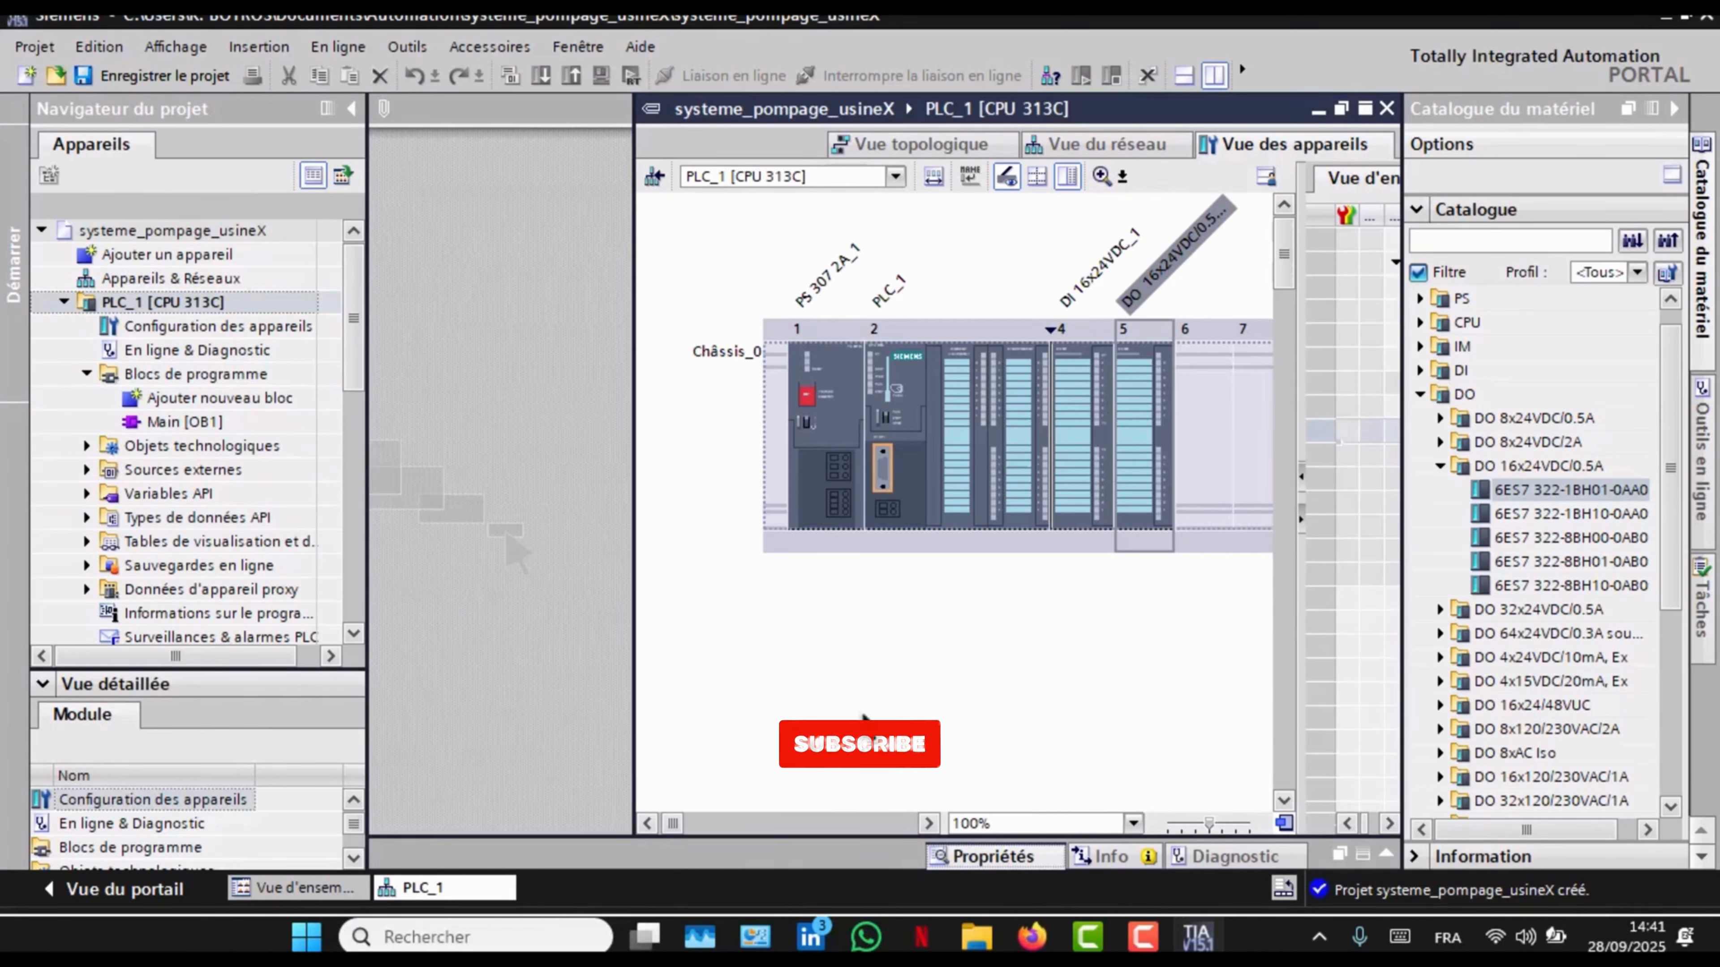
pyautogui.click(1000, 855)
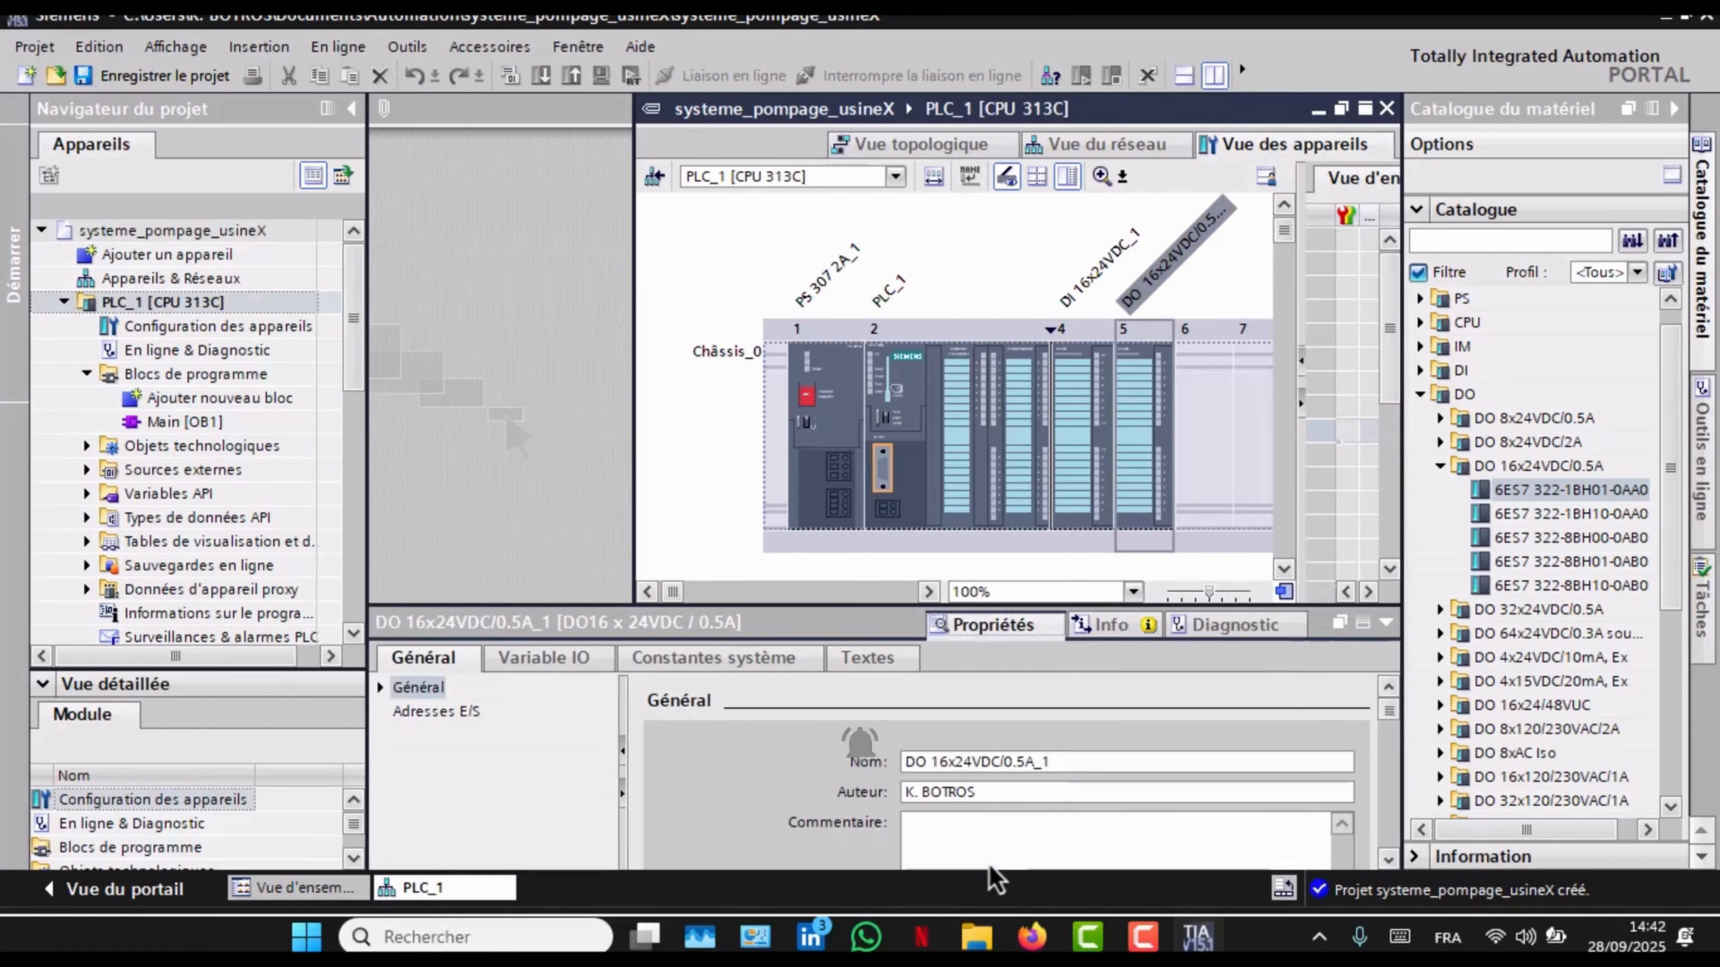